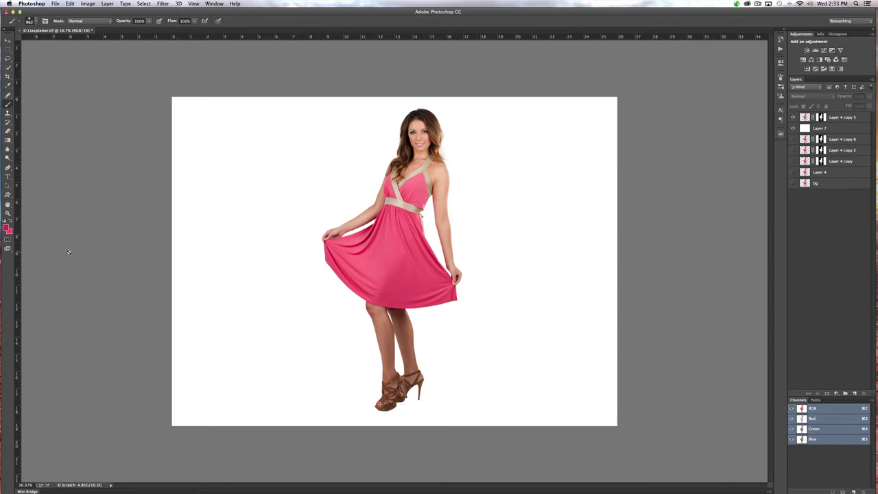
# Reset the colours to default, hide the white Layer 7, and add a new white-filled layer above it
pyautogui.press('d')
pyautogui.press('x')
pyautogui.press('x')
pyautogui.click(828, 130)
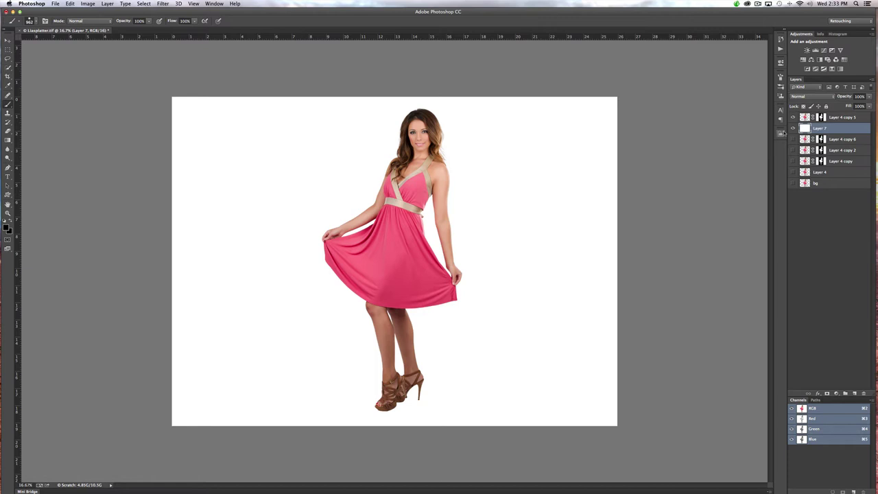
pyautogui.click(794, 128)
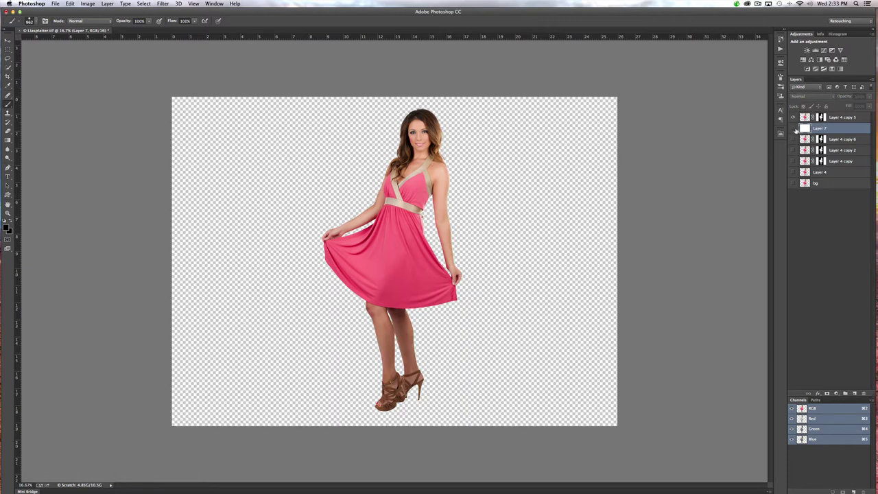
pyautogui.click(794, 128)
pyautogui.click(794, 128)
pyautogui.click(855, 394)
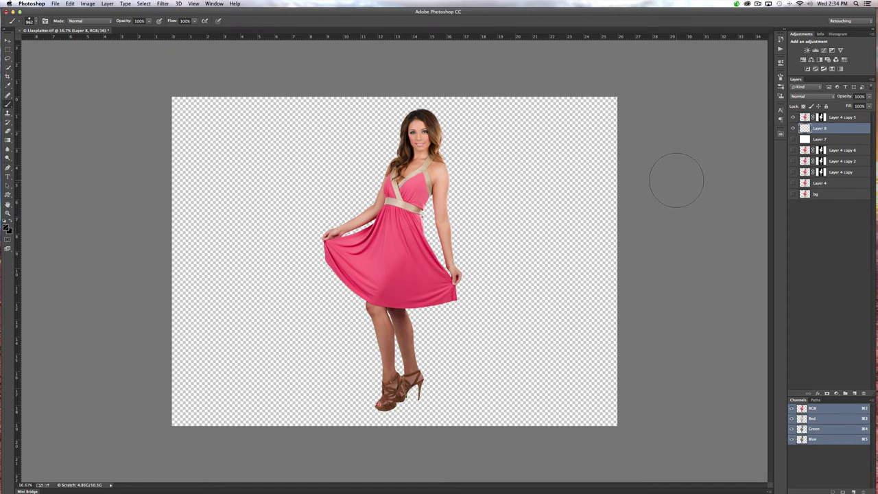
pyautogui.press('super+BackSpace')
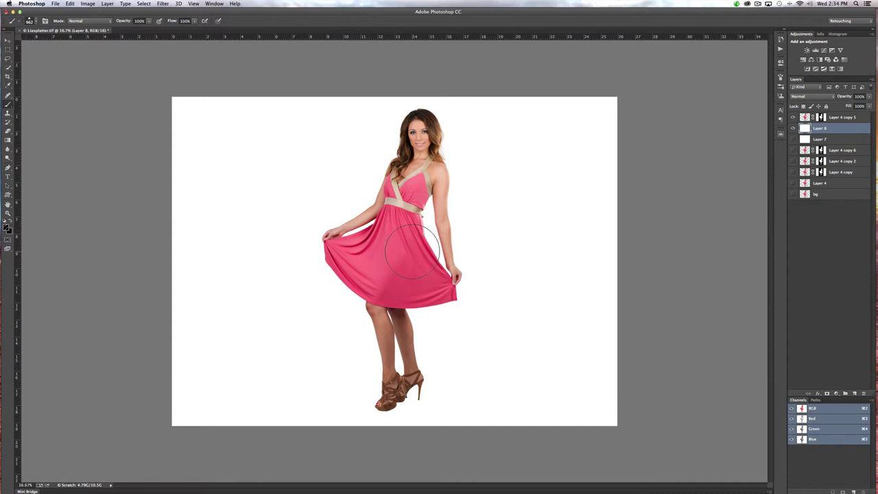
# Reduce the brush size to 125 px
pyautogui.press('[')
pyautogui.press('[')
pyautogui.press('[')
pyautogui.press('[')
pyautogui.press('[')
pyautogui.press('[')
pyautogui.press('[')
pyautogui.press('[')
pyautogui.press('[')
pyautogui.press('[')
pyautogui.press('[')
pyautogui.press('[')
# Fill Layer 8 with pink sampled from the dress, conceal it with a black layer mask, and show white Layer 7
pyautogui.keyDown('alt'); pyautogui.click(375, 267); pyautogui.keyUp('alt')
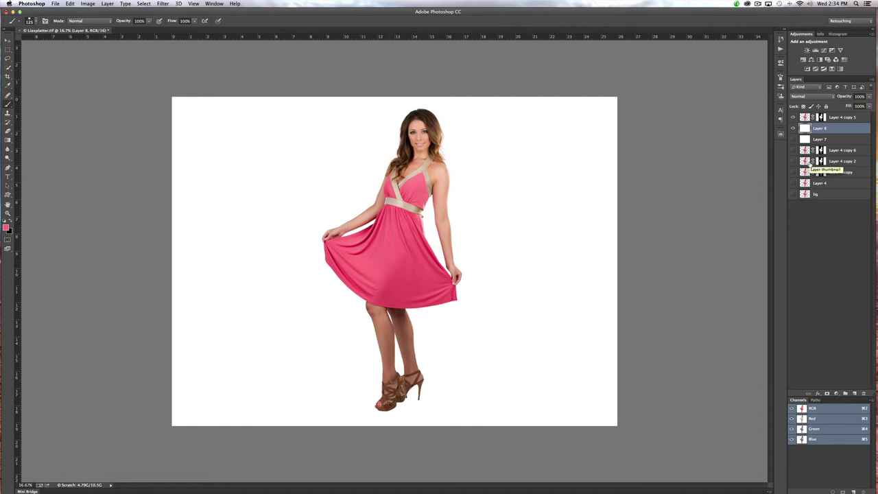
pyautogui.hotkey('alt', 'BackSpace')
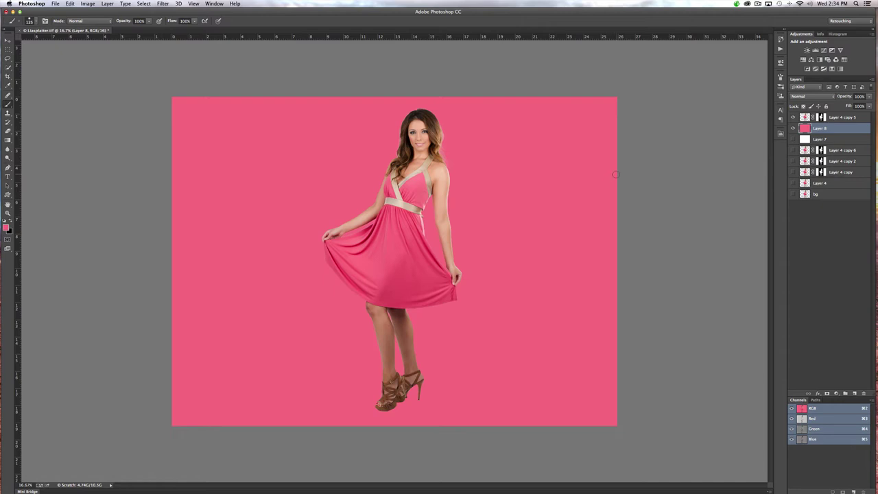
pyautogui.keyDown('alt'); pyautogui.click(827, 394); pyautogui.keyUp('alt')
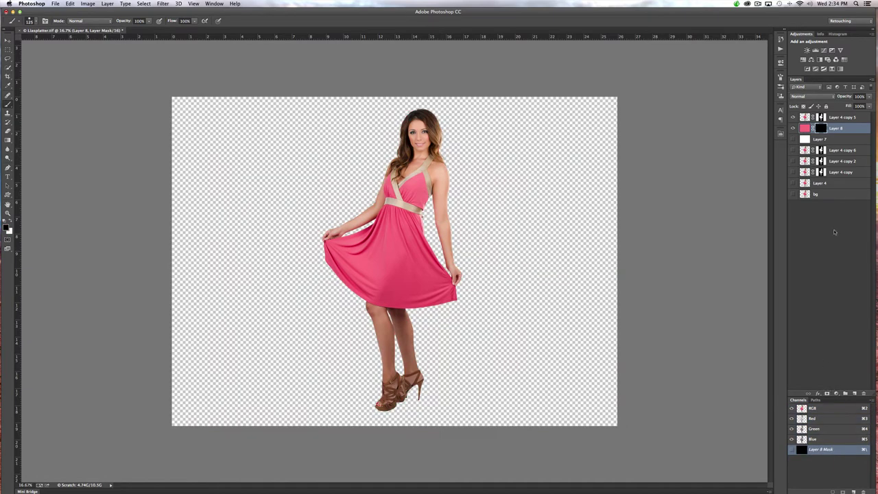
pyautogui.click(793, 139)
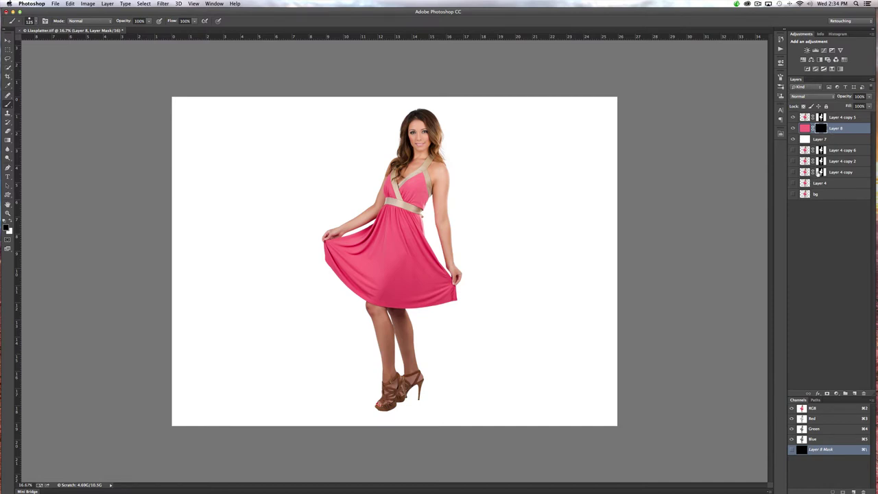
# Load the Layer 4 copy 5 mask as a selection and copy the masked model onto two new layers
pyautogui.click(843, 118)
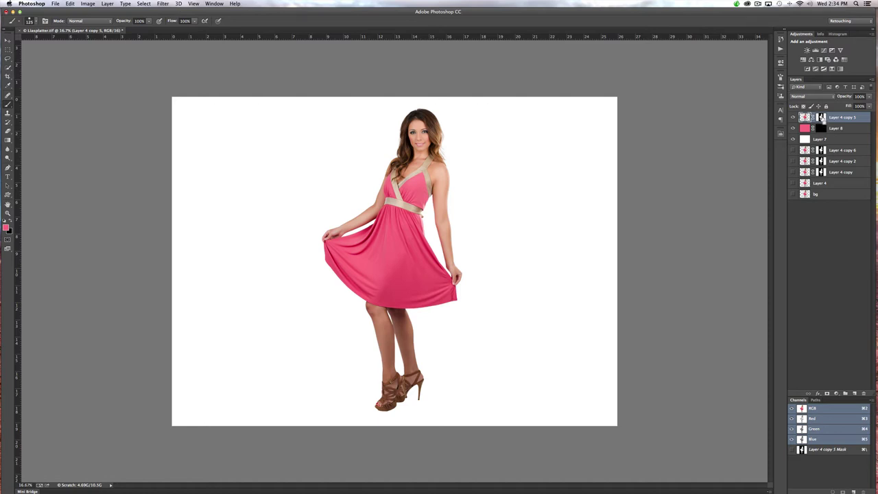
pyautogui.keyDown('super'); pyautogui.click(823, 118); pyautogui.keyUp('super')
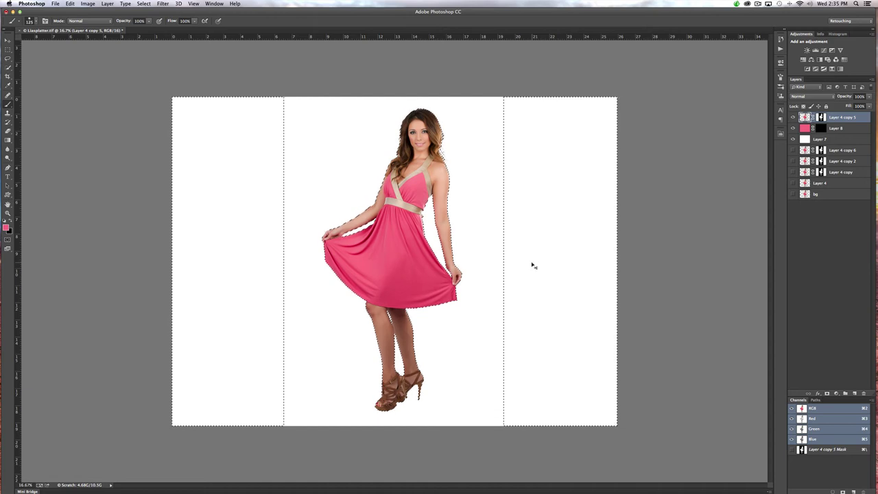
pyautogui.press('super+j')
pyautogui.press('super+j')
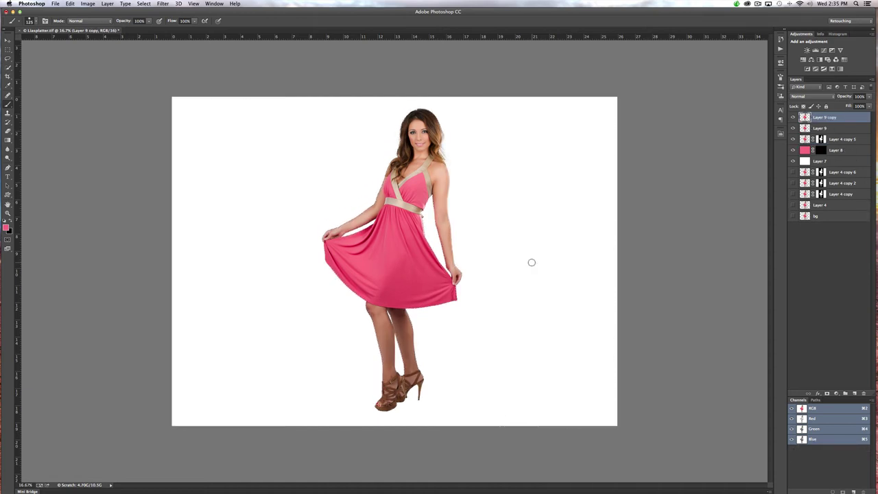
# Hide Layer 4 copy 5 and the pink Layer 8, leaving white Layer 7 as the backdrop
pyautogui.click(794, 140)
pyautogui.click(795, 150)
pyautogui.click(833, 129)
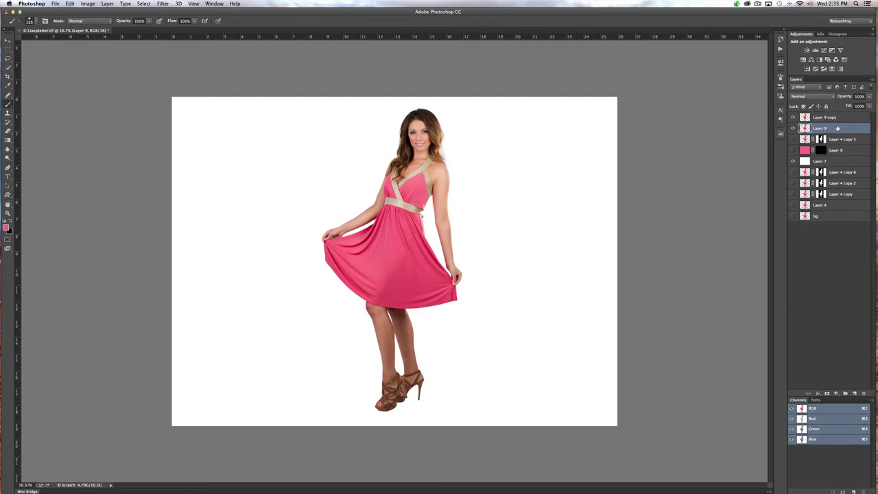
pyautogui.click(839, 162)
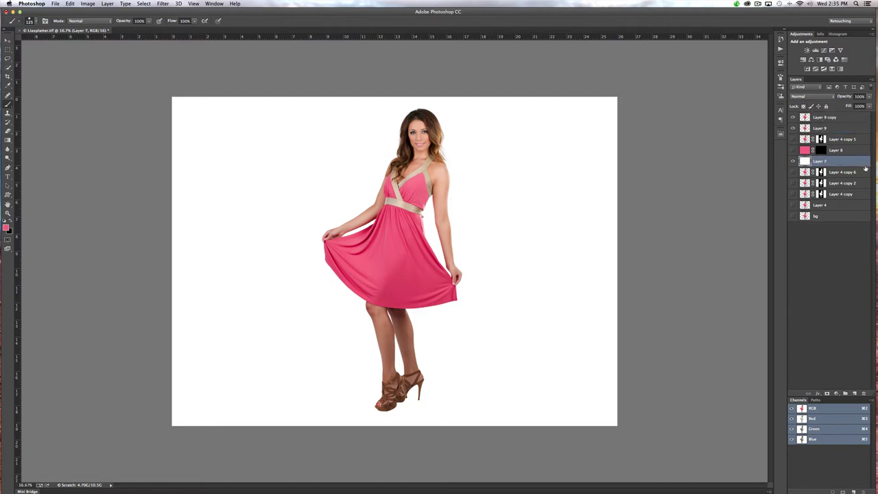
# Free-transform Layer 9, stretching the model to about 327% width and 176% height so the dress spreads across the canvas
pyautogui.click(831, 128)
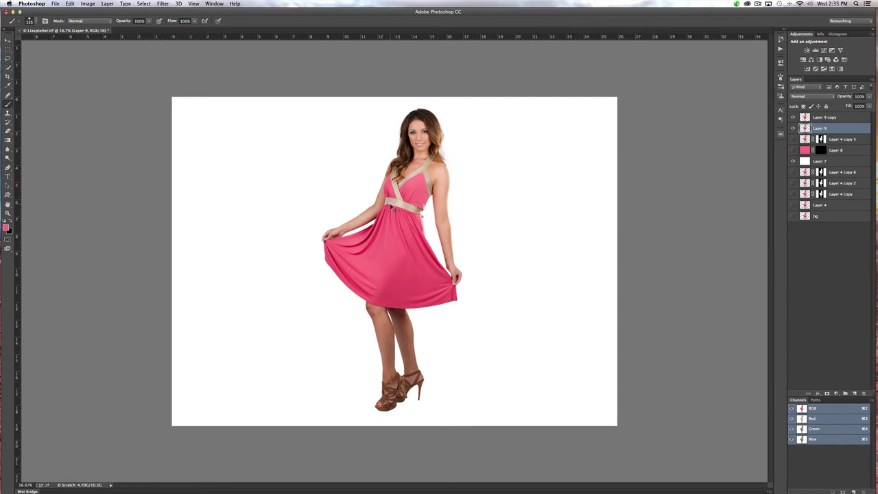
pyautogui.hotkey('ctrl', 't')
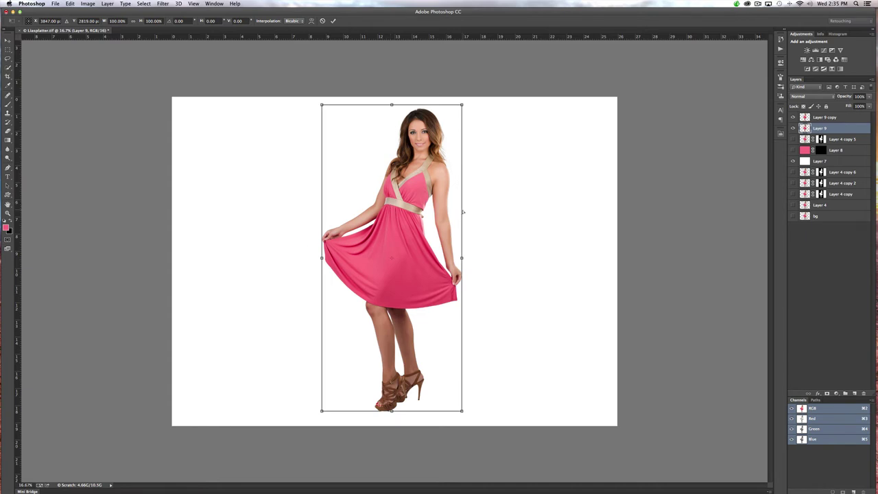
pyautogui.press('super+minus')
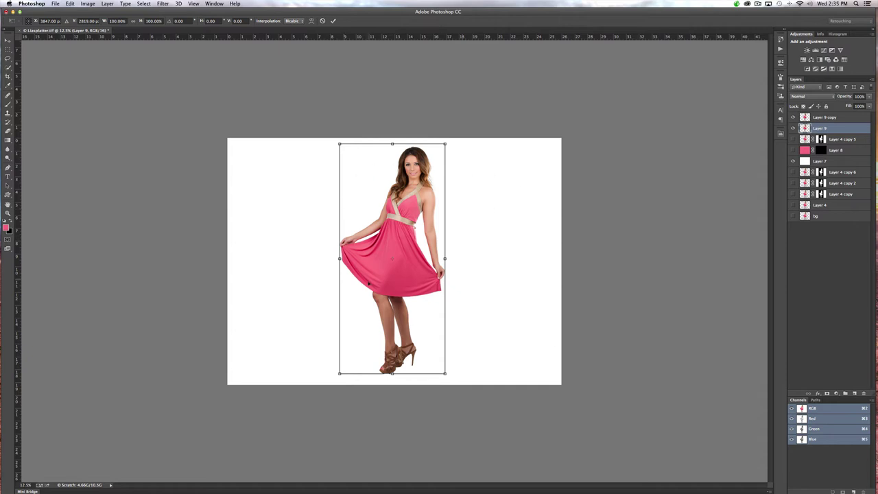
pyautogui.moveTo(337, 375); pyautogui.dragTo(315, 427)
pyautogui.moveTo(445, 285); pyautogui.dragTo(487, 286)
pyautogui.moveTo(315, 286); pyautogui.dragTo(238, 262)
pyautogui.moveTo(484, 286); pyautogui.dragTo(517, 286)
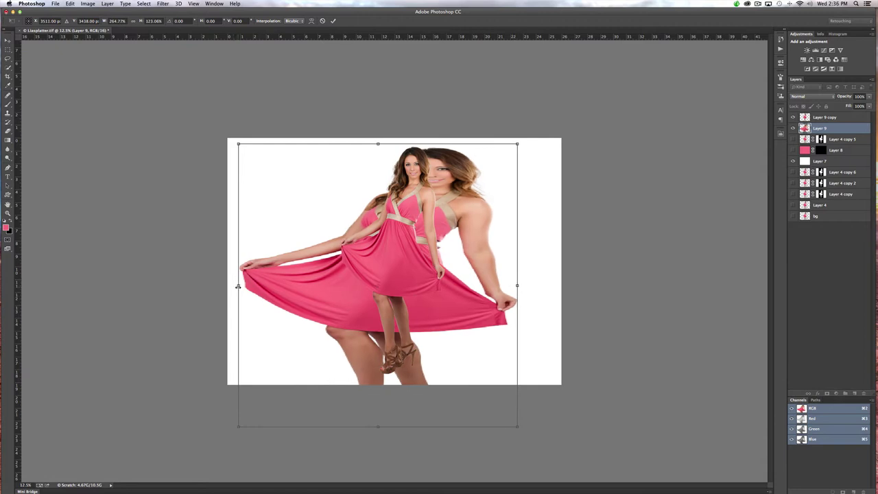
pyautogui.moveTo(238, 285); pyautogui.dragTo(211, 285)
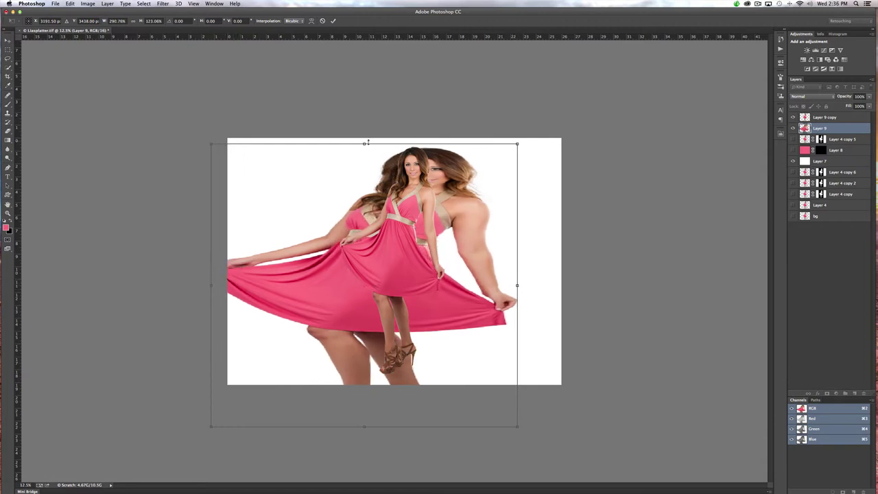
pyautogui.moveTo(364, 143); pyautogui.dragTo(371, 70)
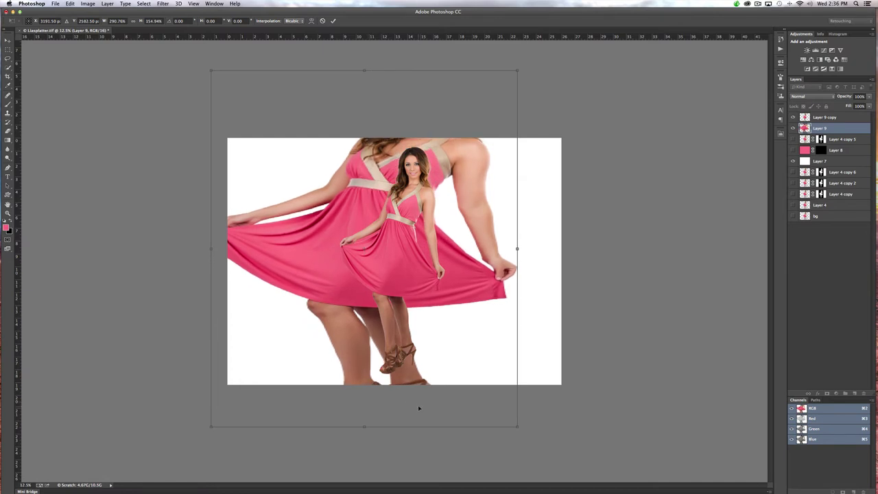
pyautogui.moveTo(366, 431); pyautogui.dragTo(367, 475)
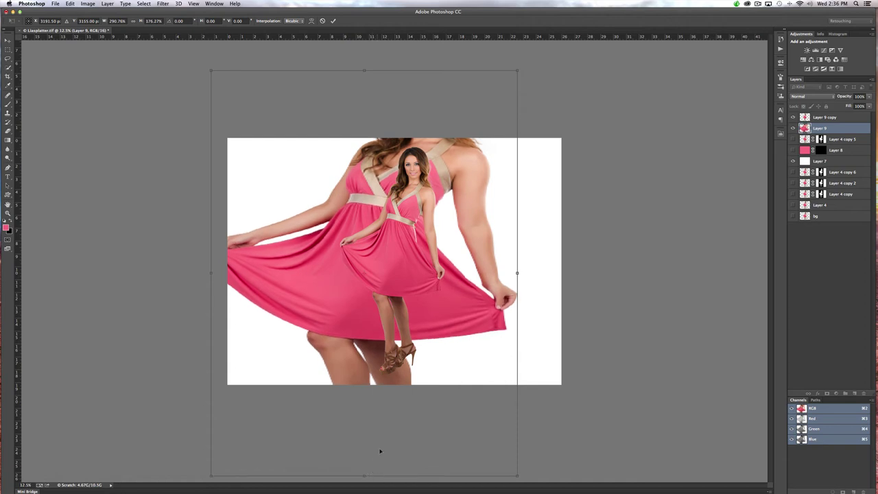
pyautogui.moveTo(518, 272); pyautogui.dragTo(555, 272)
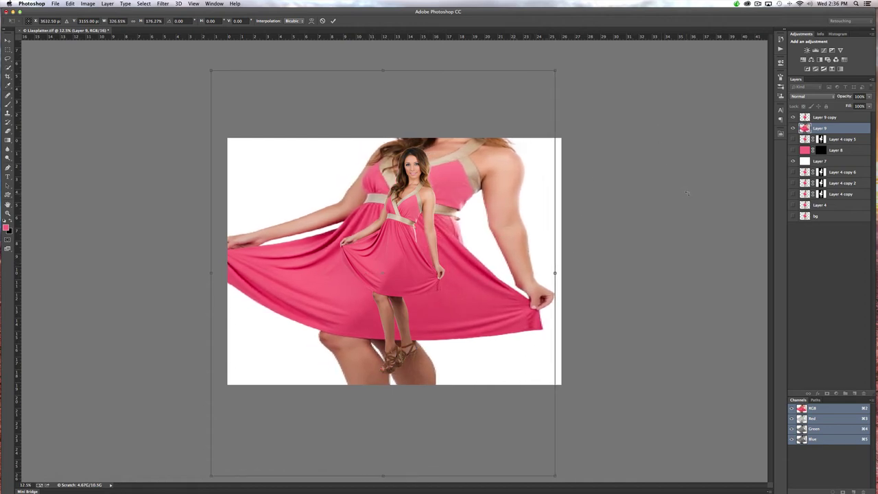
pyautogui.press('Return')
# Add a black layer mask to the stretched Layer 9 and a white layer mask to Layer 9 copy
pyautogui.press('b')
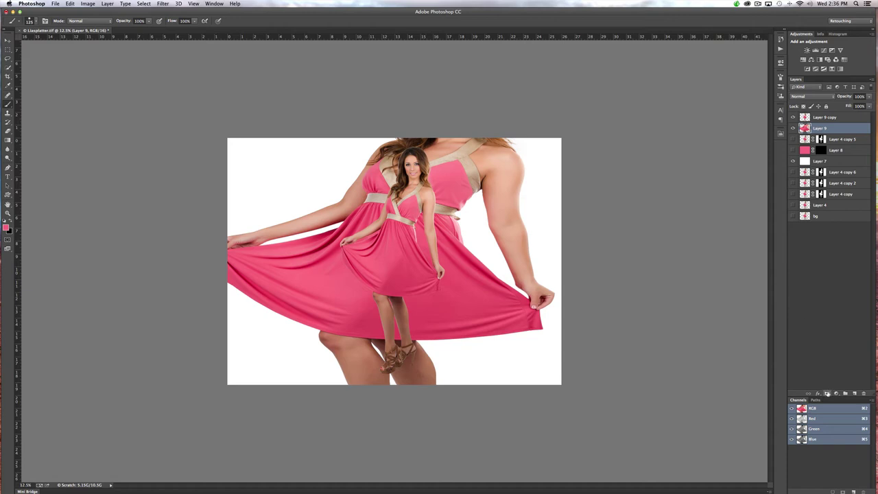
pyautogui.keyDown('alt'); pyautogui.click(828, 393); pyautogui.keyUp('alt')
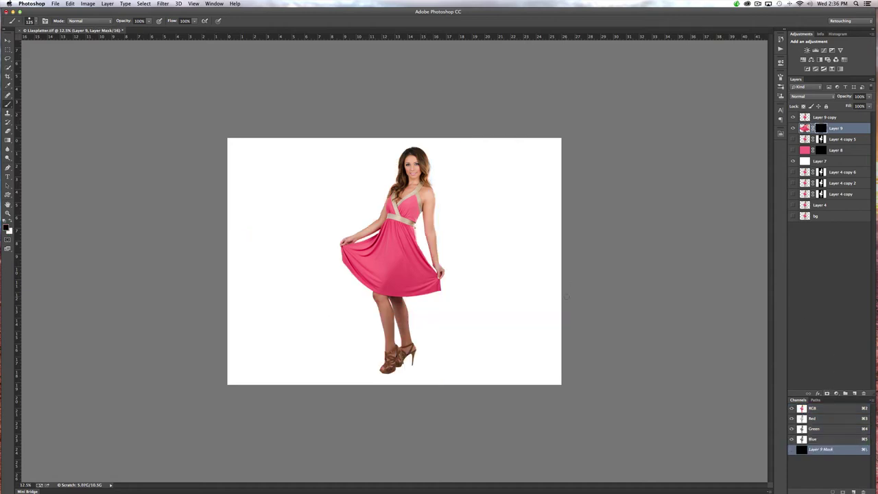
pyautogui.click(833, 118)
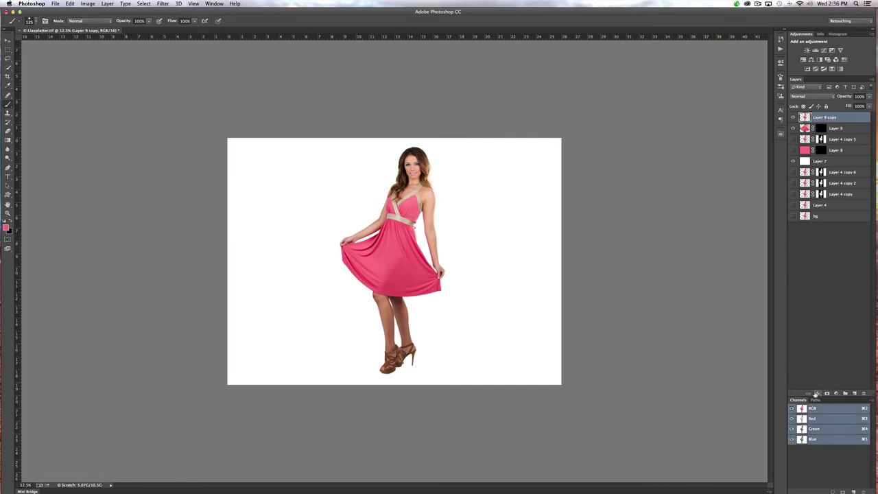
pyautogui.click(827, 393)
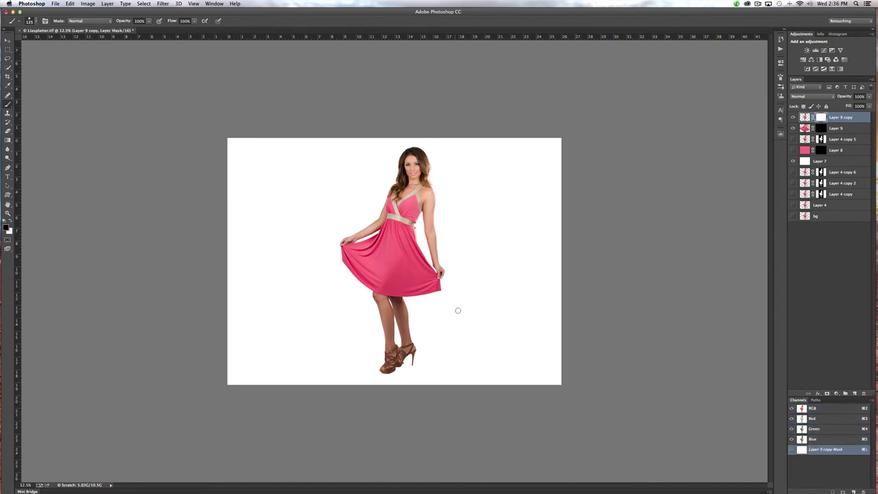
# Choose the 888 px splatter brush for masking the lower part of the dress
pyautogui.press('super+equal')
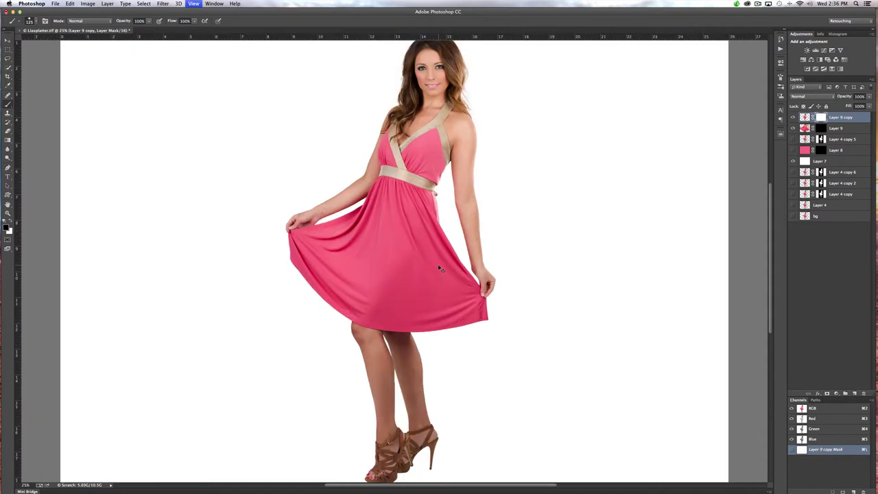
pyautogui.moveTo(427, 293); pyautogui.dragTo(455, 177)
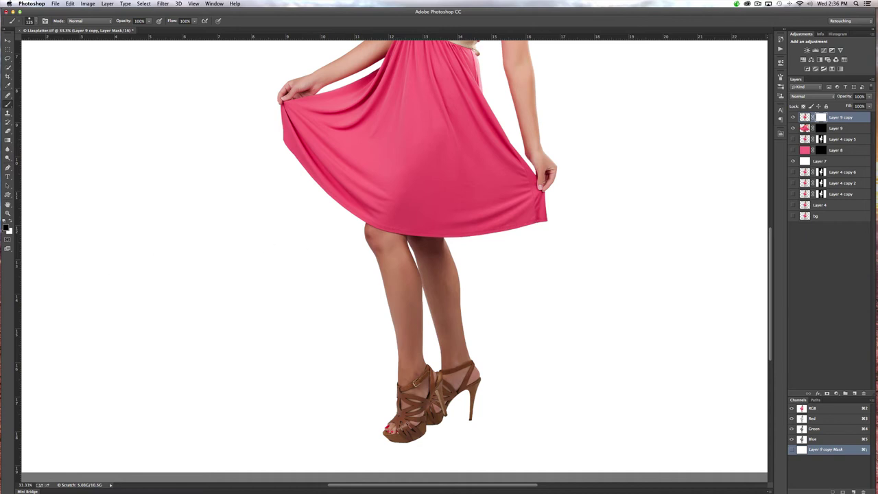
pyautogui.click(34, 21)
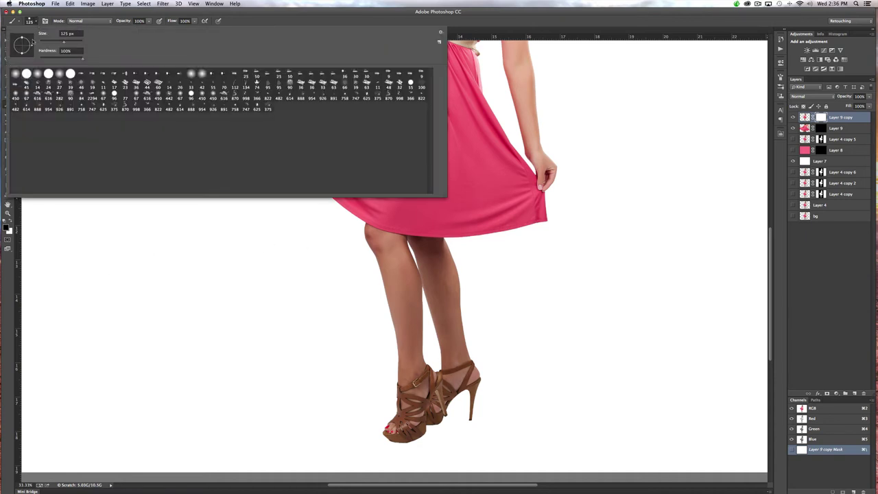
pyautogui.doubleClick(191, 109)
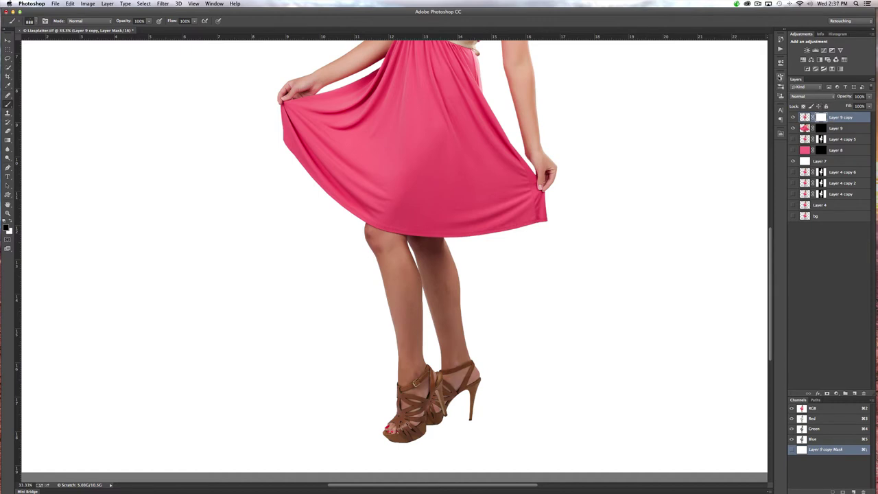
# Turn on Scattering for the splatter brush, rotate its tip to 102°, and set its size to 700 px
pyautogui.click(781, 77)
pyautogui.click(644, 106)
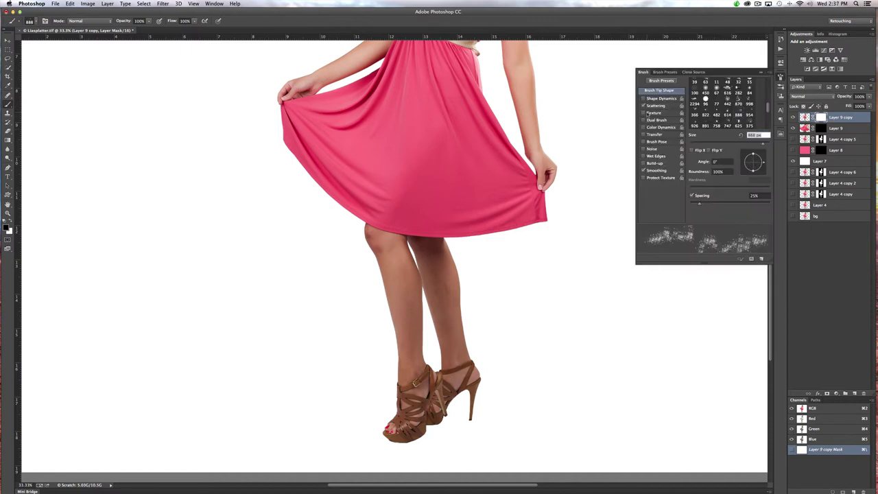
pyautogui.moveTo(762, 163)
pyautogui.mouseDown()
pyautogui.moveTo(761, 145)
pyautogui.moveTo(735, 141)
pyautogui.moveTo(746, 131)
pyautogui.mouseUp()
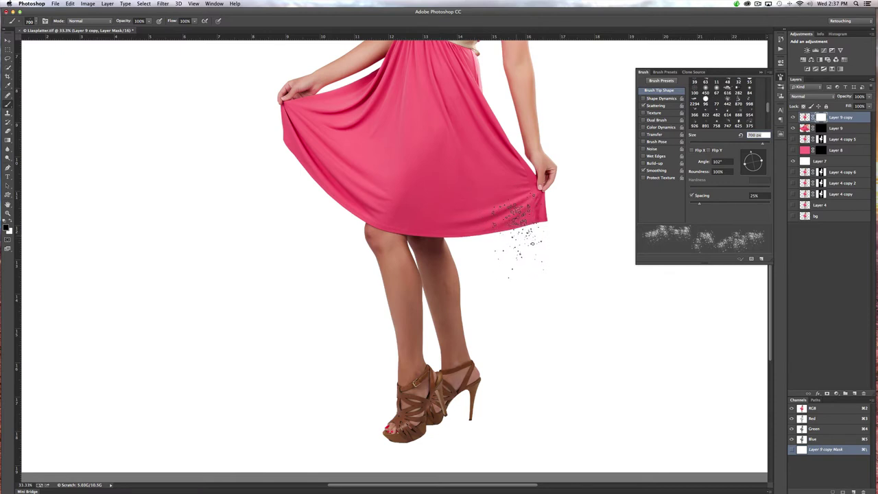
# Stamp black splatters on the Layer 9 copy mask along the skirt's hem, its outer edges and the lower skirt
pyautogui.click(523, 229)
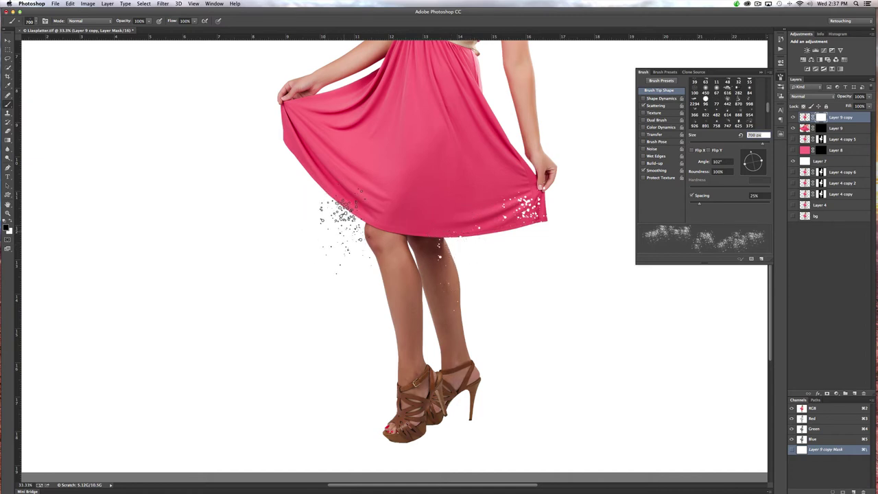
pyautogui.click(404, 246)
pyautogui.click(312, 172)
pyautogui.click(302, 155)
pyautogui.click(295, 141)
pyautogui.click(377, 182)
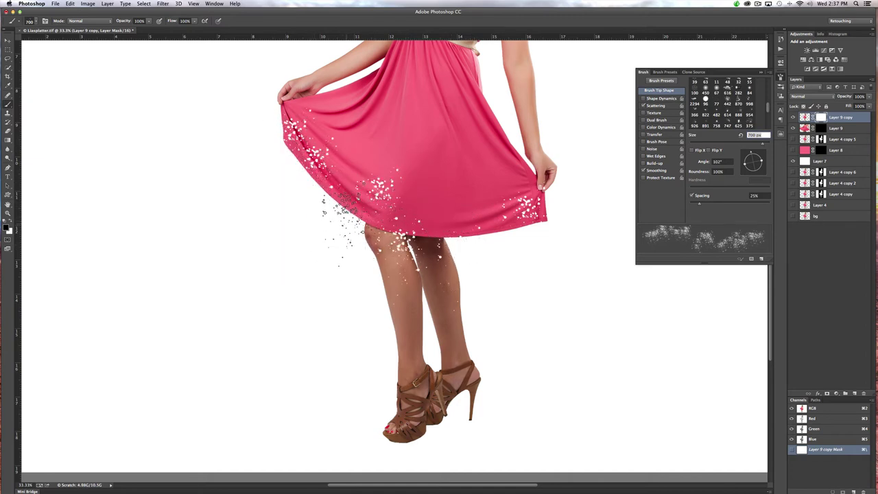
pyautogui.click(470, 186)
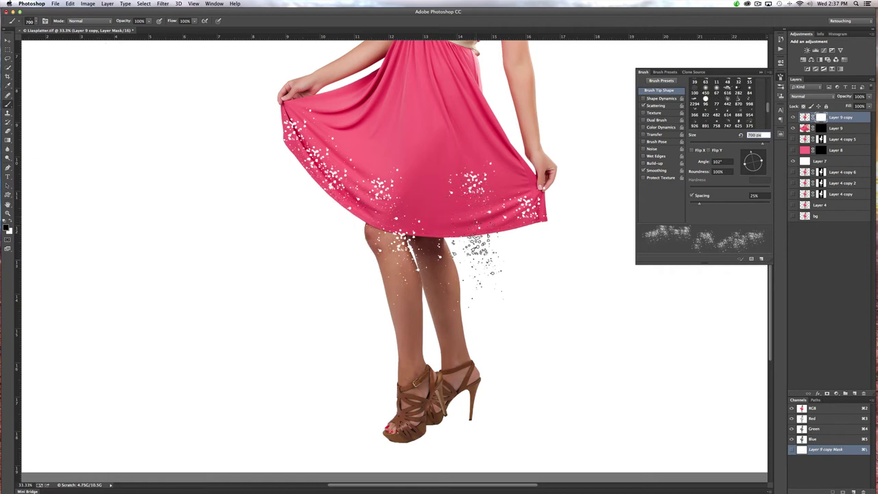
# Choose the 926 px splatter brush, turn on Scattering, rotate its tip to 125°, and set its size to 962 px
pyautogui.click(38, 21)
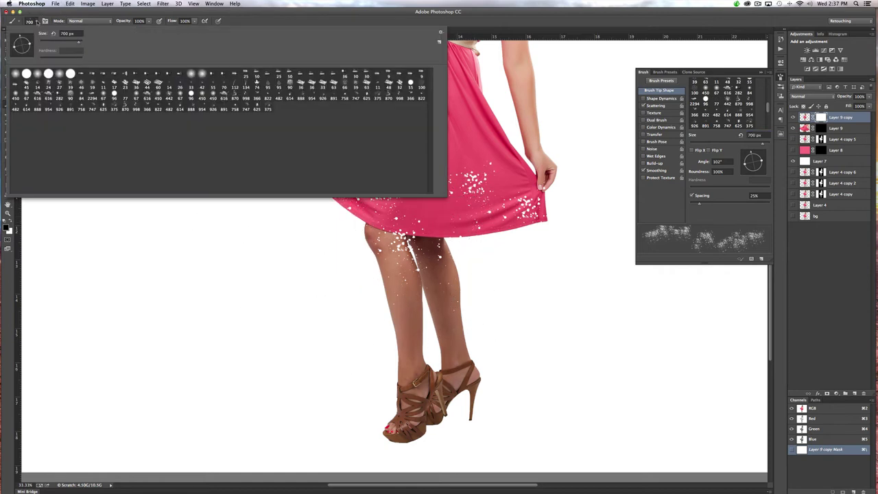
pyautogui.click(211, 111)
pyautogui.press('Return')
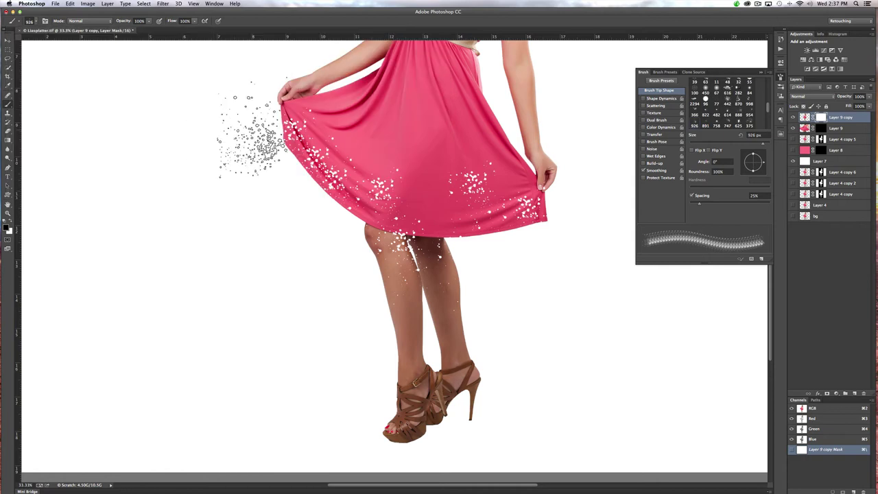
pyautogui.click(644, 106)
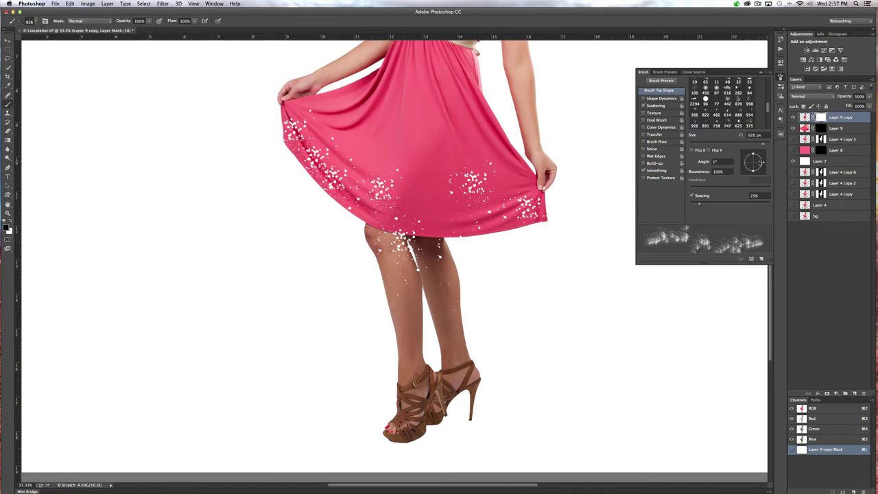
pyautogui.moveTo(765, 162)
pyautogui.mouseDown()
pyautogui.moveTo(762, 146)
pyautogui.moveTo(734, 134)
pyautogui.mouseUp()
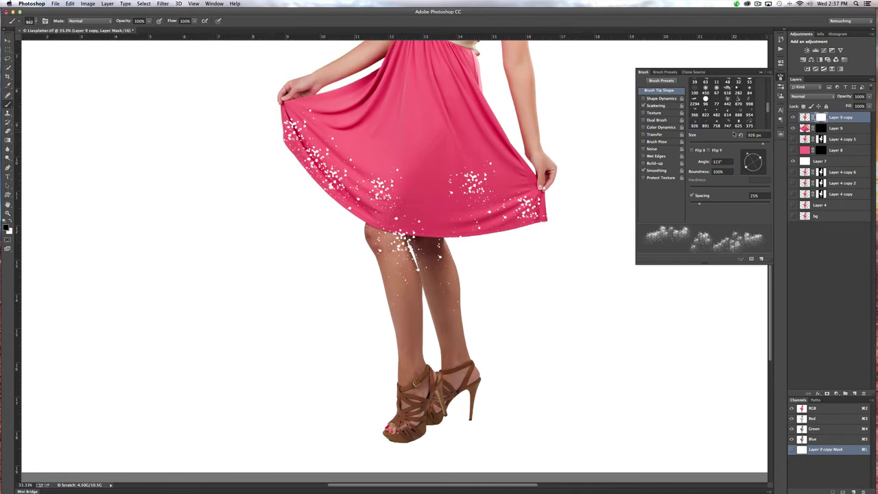
# Stamp black splatters on the Layer 9 copy mask along the hem, across the lower skirt and up toward the lifted side
pyautogui.click(443, 233)
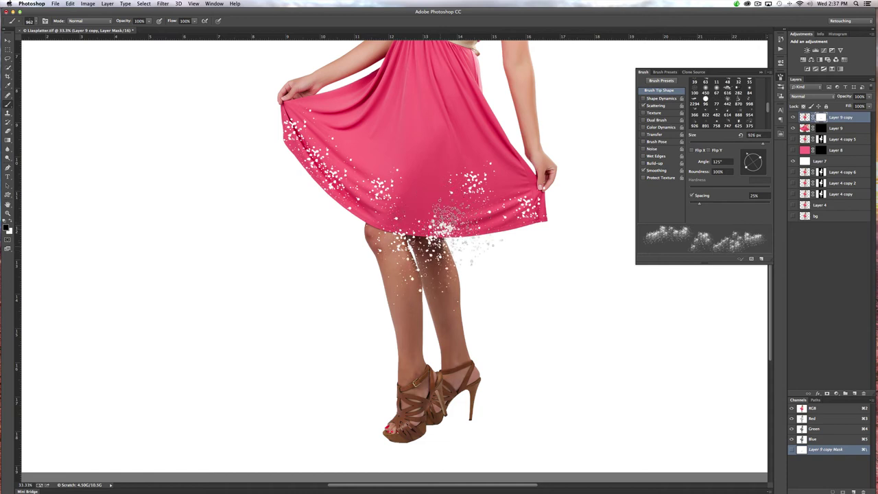
pyautogui.click(418, 180)
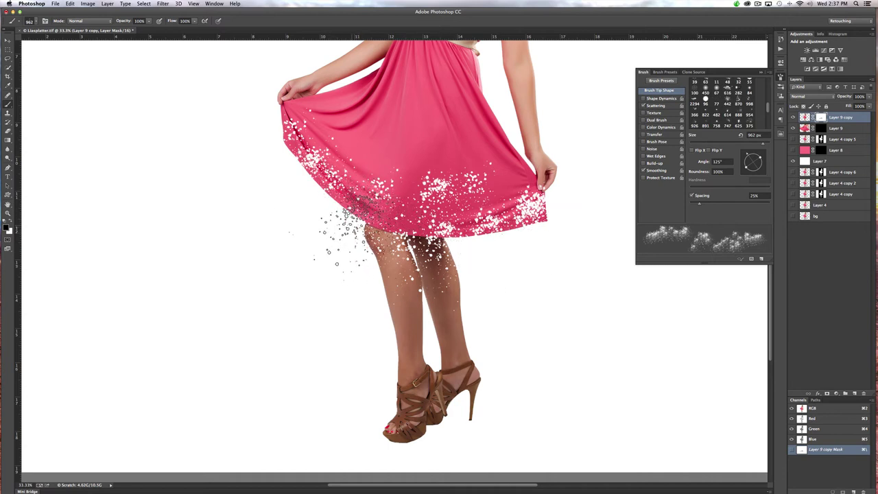
pyautogui.moveTo(370, 216)
pyautogui.mouseDown()
pyautogui.moveTo(302, 189)
pyautogui.moveTo(278, 134)
pyautogui.moveTo(319, 221)
pyautogui.mouseUp()
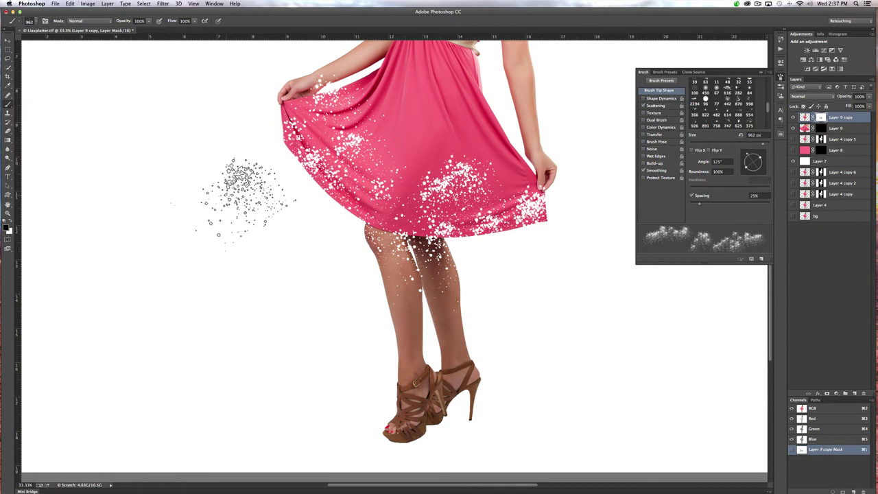
# Reduce the splatter brush to 500 px and stamp along the skirt's left edge and in the middle of the skirt
pyautogui.press('[')
pyautogui.press('[')
pyautogui.press('[')
pyautogui.press('[')
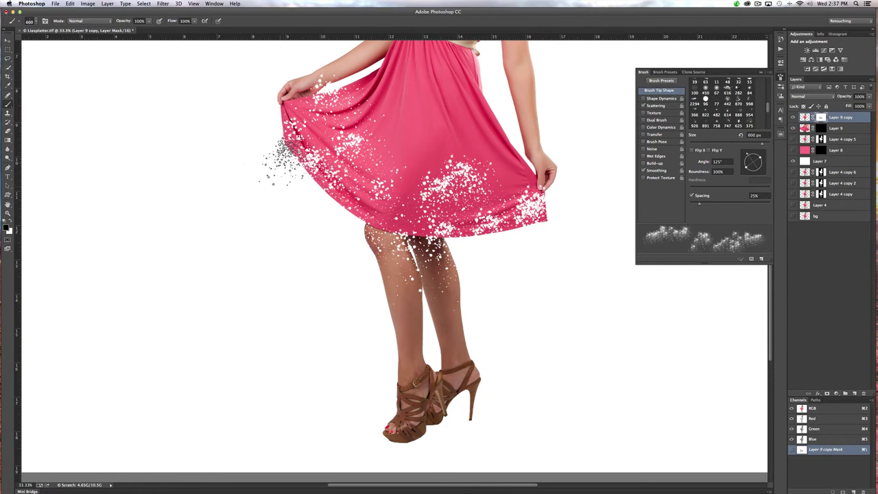
pyautogui.press('[')
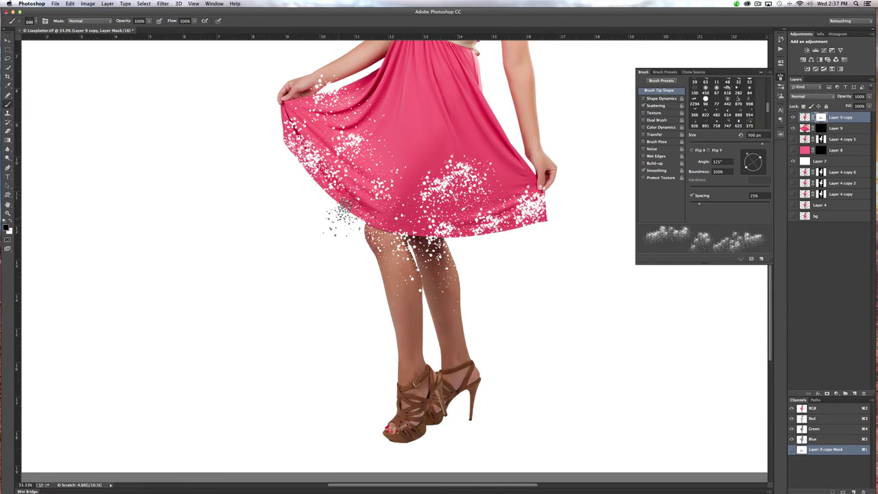
pyautogui.click(409, 148)
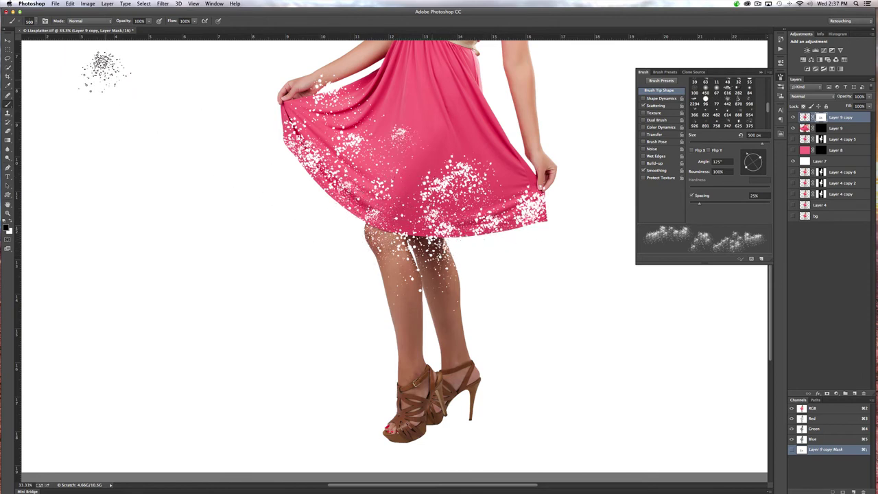
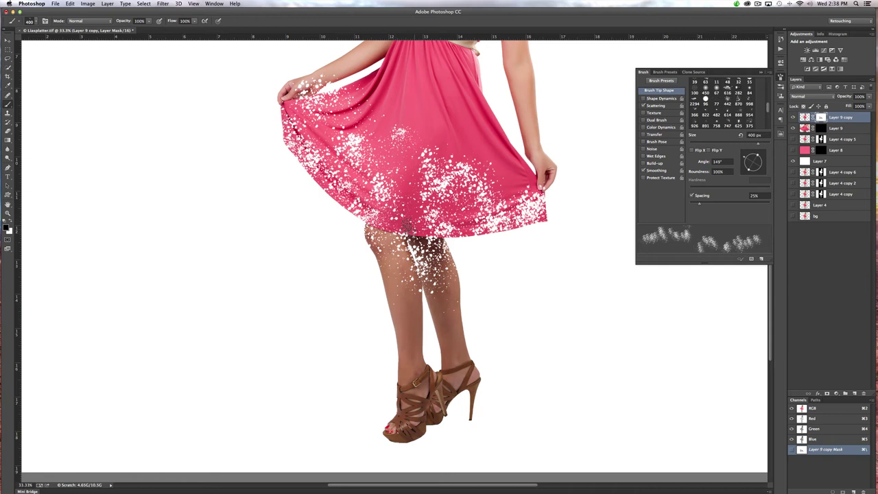
# Set the splatter brush to 400 px at a 149° angle and fill in more splatters across the lower skirt and left edge
pyautogui.press('[')
pyautogui.moveTo(340, 206); pyautogui.dragTo(283, 133)
pyautogui.moveTo(390, 200)
pyautogui.mouseDown()
pyautogui.moveTo(464, 241)
pyautogui.moveTo(464, 206)
pyautogui.moveTo(409, 195)
pyautogui.moveTo(405, 203)
pyautogui.moveTo(406, 169)
pyautogui.moveTo(500, 204)
pyautogui.mouseUp()
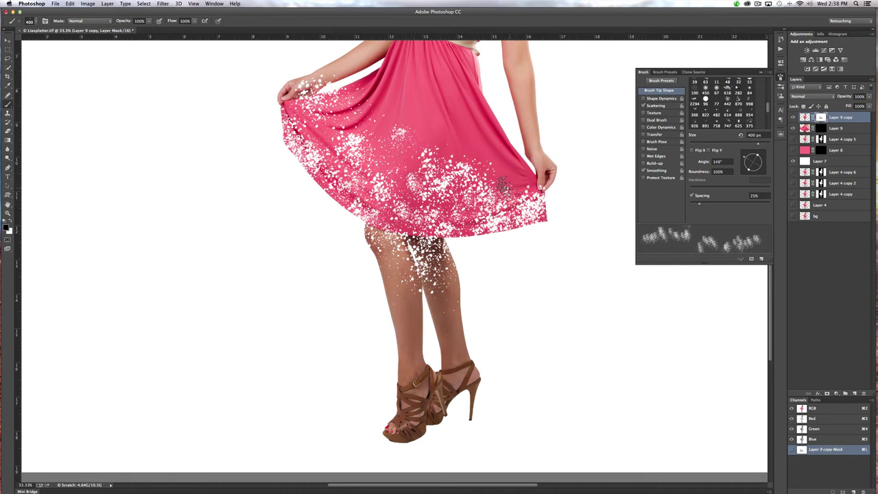
# Stamp the skirt's middle and left edge with the 822 px splatter brush, using Scattering, a -74° angle and a 300 px size
pyautogui.click(31, 21)
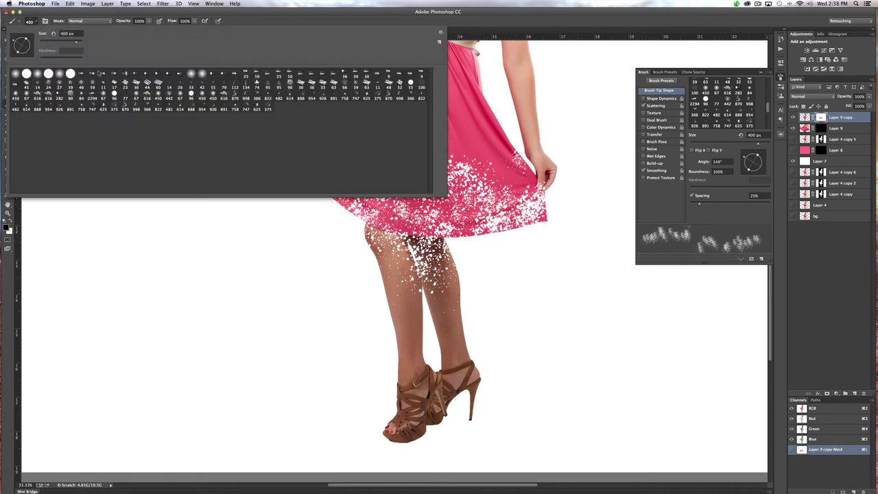
pyautogui.doubleClick(158, 110)
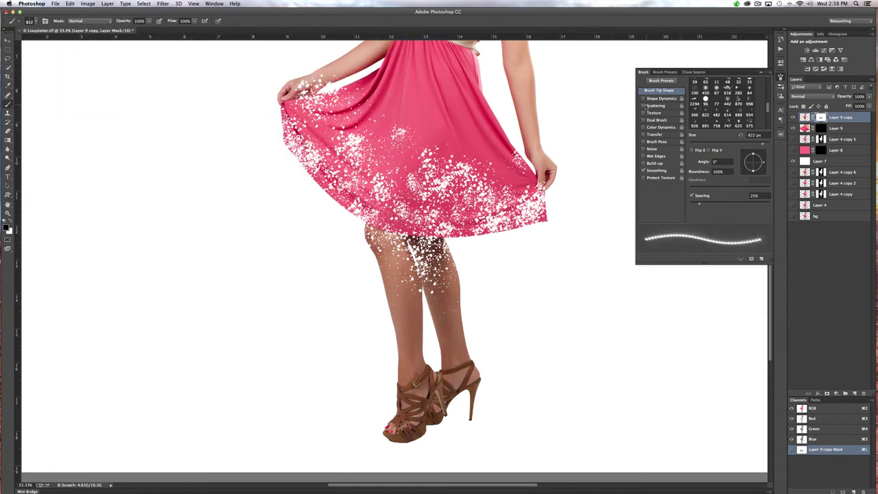
pyautogui.click(644, 106)
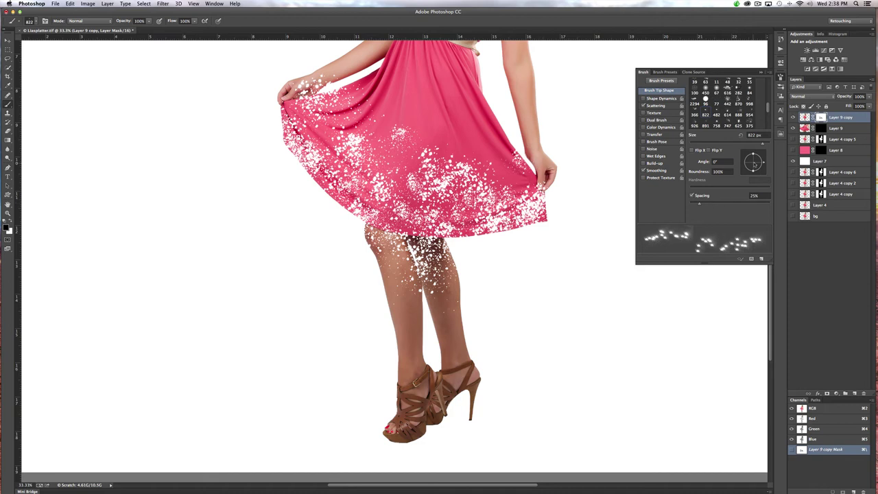
pyautogui.moveTo(764, 162); pyautogui.dragTo(759, 180)
pyautogui.press('[')
pyautogui.press('[')
pyautogui.press('[')
pyautogui.press('[')
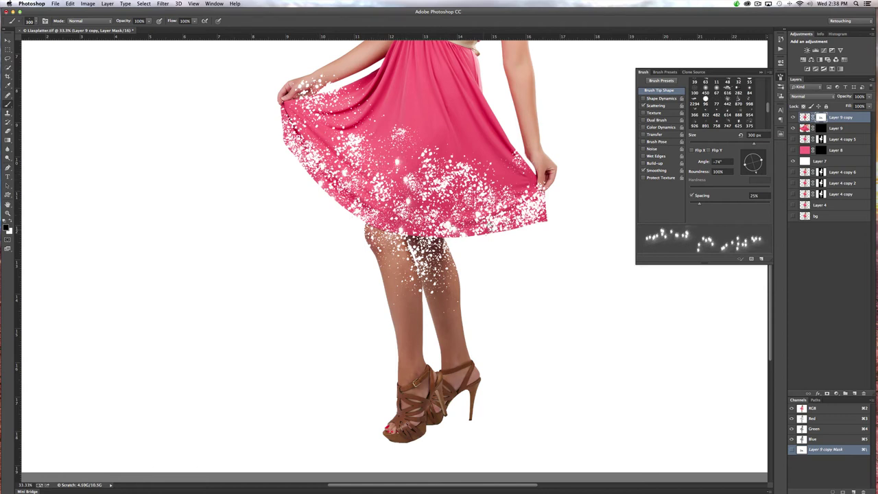
pyautogui.moveTo(313, 180); pyautogui.dragTo(338, 206)
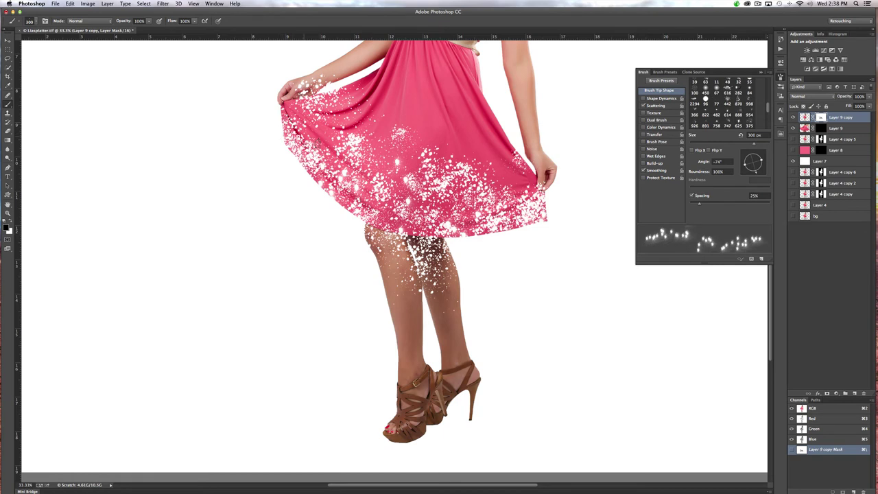
# Stamp large splatters over the skirt, hem and legs with the 747 px brush, using Scattering, a 180° angle and a 1200 px size
pyautogui.click(35, 22)
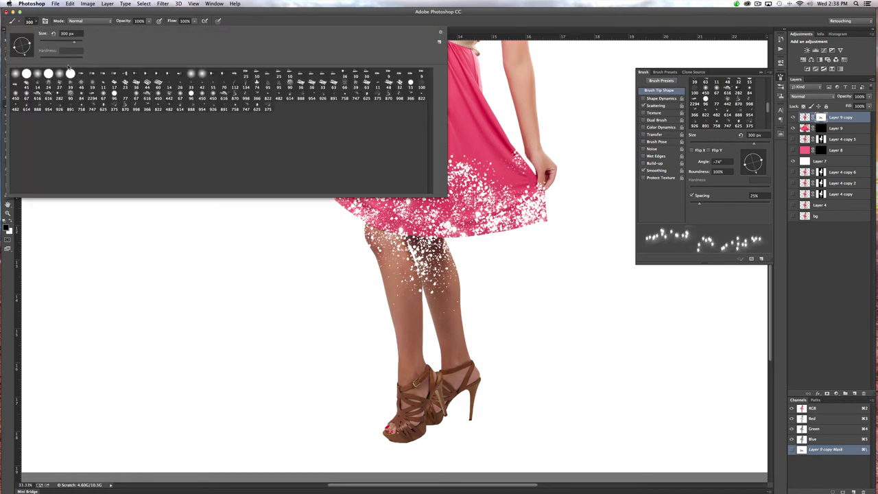
pyautogui.doubleClick(245, 110)
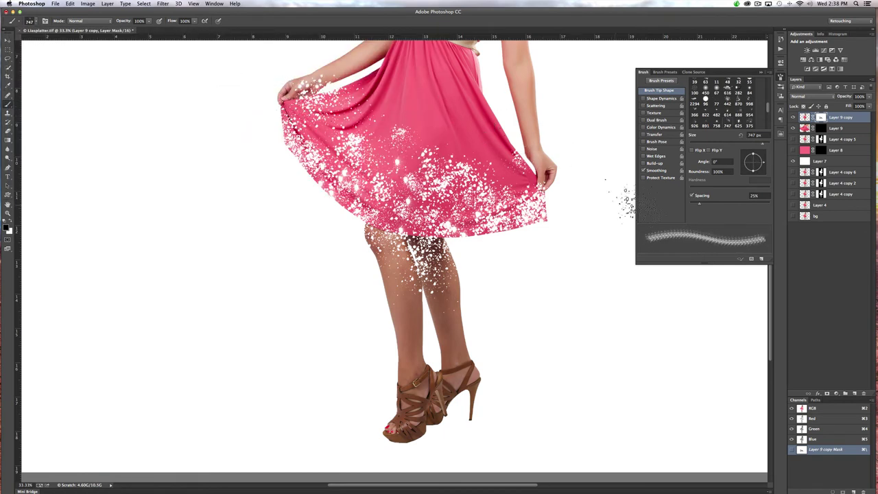
pyautogui.click(644, 105)
pyautogui.moveTo(707, 162)
pyautogui.mouseDown()
pyautogui.moveTo(728, 162)
pyautogui.moveTo(698, 163)
pyautogui.mouseUp()
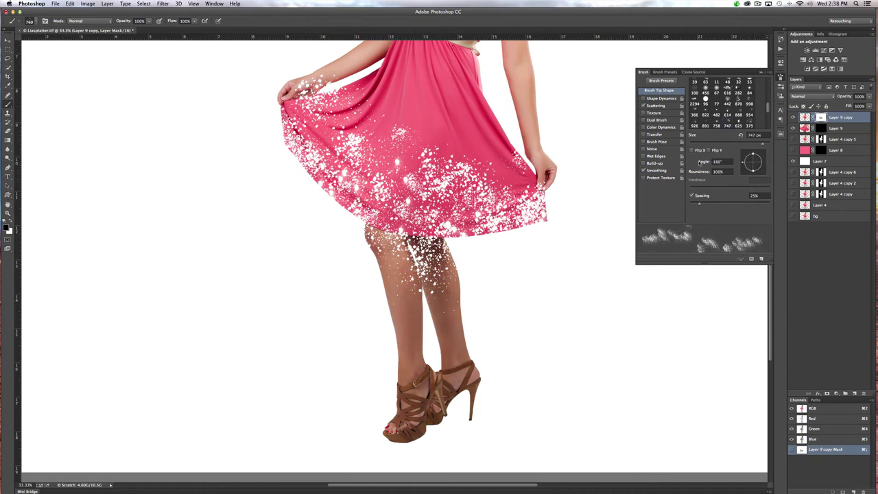
pyautogui.press(']')
pyautogui.press(']')
pyautogui.press(']')
pyautogui.press(']')
pyautogui.press(']')
pyautogui.moveTo(511, 233)
pyautogui.mouseDown()
pyautogui.moveTo(538, 234)
pyautogui.moveTo(528, 227)
pyautogui.moveTo(470, 254)
pyautogui.moveTo(381, 250)
pyautogui.moveTo(275, 147)
pyautogui.moveTo(350, 203)
pyautogui.moveTo(484, 237)
pyautogui.moveTo(549, 220)
pyautogui.moveTo(518, 220)
pyautogui.moveTo(384, 165)
pyautogui.moveTo(278, 147)
pyautogui.moveTo(292, 168)
pyautogui.moveTo(281, 141)
pyautogui.moveTo(338, 149)
pyautogui.moveTo(323, 180)
pyautogui.moveTo(341, 198)
pyautogui.moveTo(525, 159)
pyautogui.moveTo(505, 180)
pyautogui.moveTo(525, 214)
pyautogui.moveTo(563, 175)
pyautogui.mouseUp()
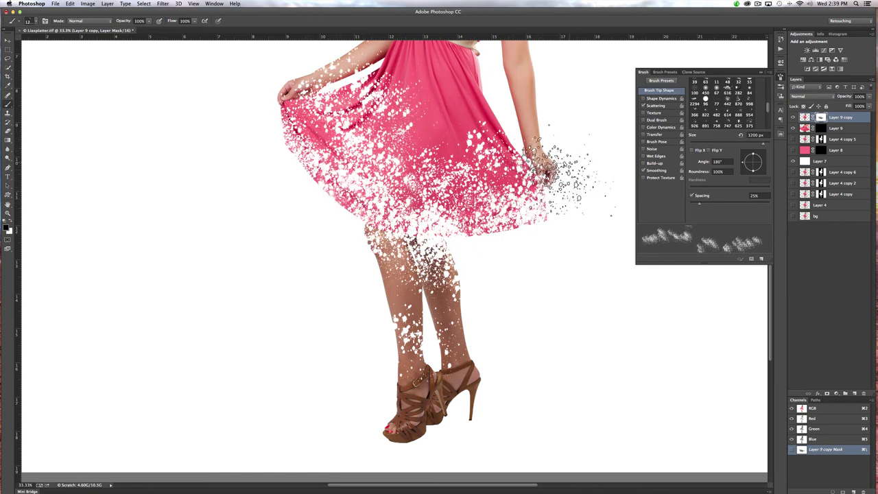
# Choose the 450 px round brush and paint white on the mask to restore the raised arm and the left lower leg
pyautogui.click(761, 72)
pyautogui.click(36, 20)
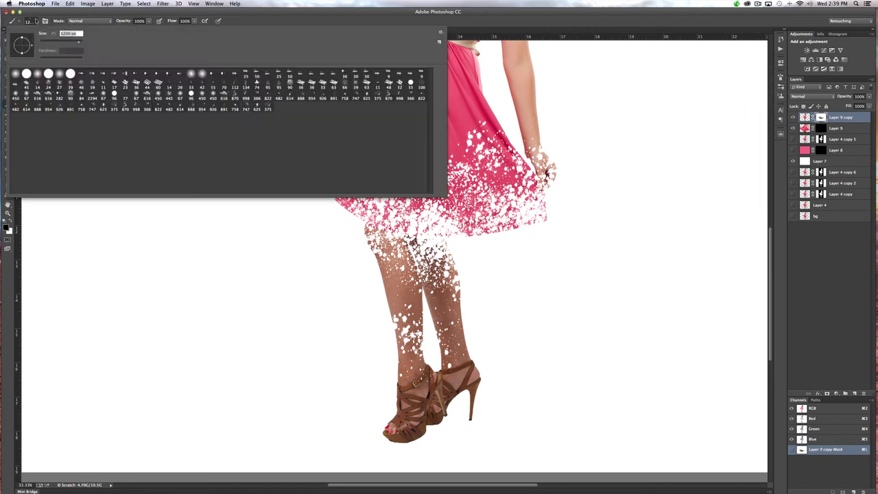
pyautogui.doubleClick(158, 97)
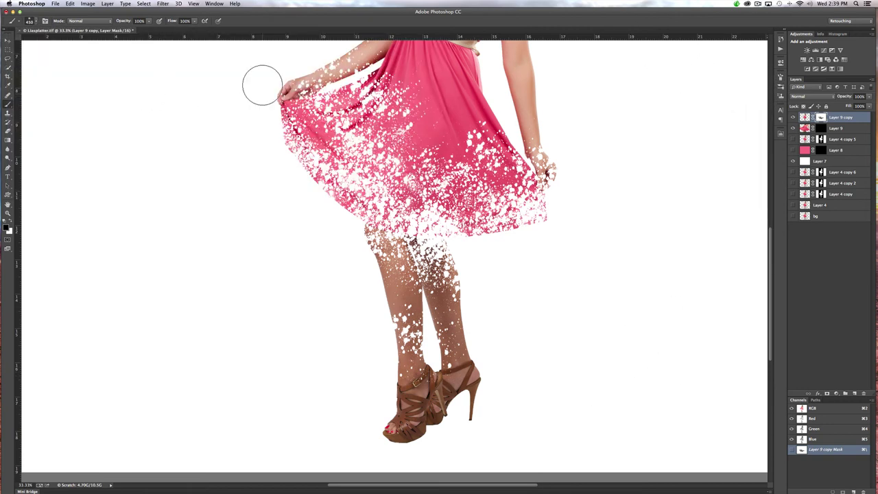
pyautogui.press('super+minus')
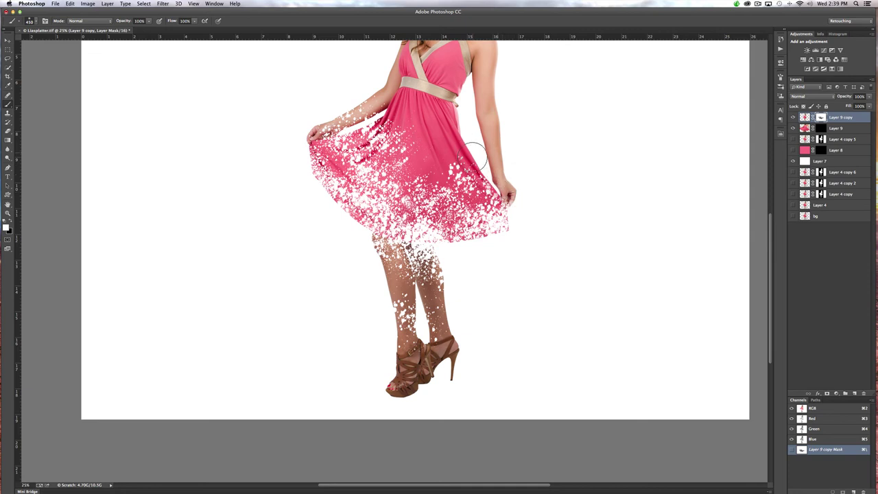
pyautogui.moveTo(406, 121)
pyautogui.mouseDown()
pyautogui.moveTo(374, 104)
pyautogui.moveTo(320, 115)
pyautogui.moveTo(308, 132)
pyautogui.moveTo(315, 115)
pyautogui.moveTo(351, 108)
pyautogui.moveTo(296, 125)
pyautogui.mouseUp()
pyautogui.moveTo(386, 304)
pyautogui.mouseDown()
pyautogui.moveTo(405, 319)
pyautogui.moveTo(403, 357)
pyautogui.mouseUp()
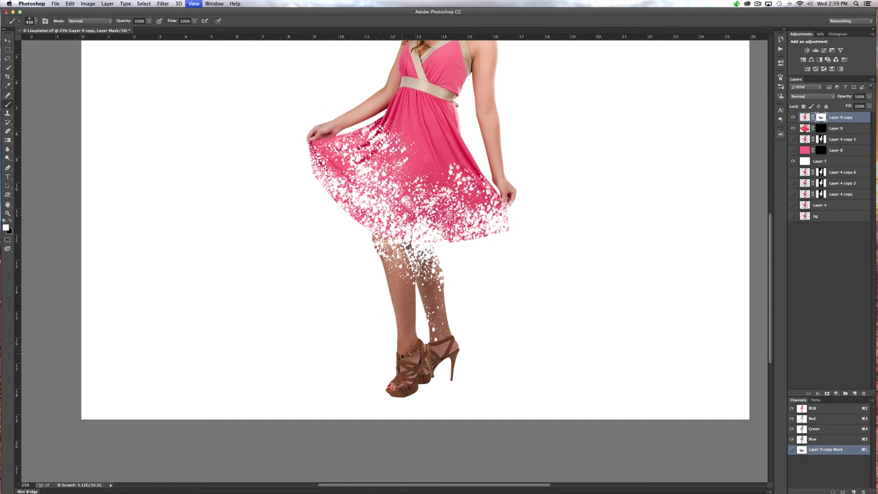
# Paint white on the mask over the right lower leg and ankle to remove the splatter holes there
pyautogui.press('super+equal')
pyautogui.press('super+equal')
pyautogui.press('super+equal')
pyautogui.moveTo(511, 376)
pyautogui.mouseDown()
pyautogui.moveTo(512, 433)
pyautogui.moveTo(530, 392)
pyautogui.mouseUp()
pyautogui.scroll(-5, 508, 385)
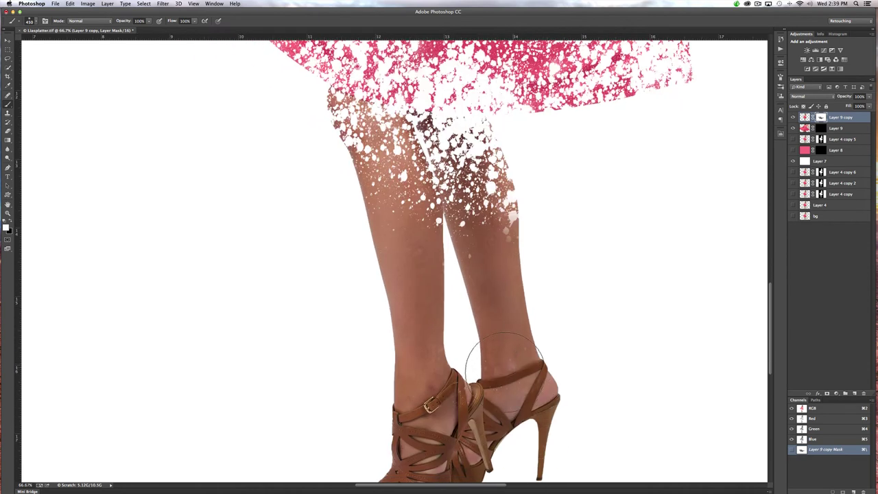
# Reduce the brush to 200 px and paint white over both knees and upper calves up to the dress hem
pyautogui.scroll(5, 522, 288)
pyautogui.press('[')
pyautogui.press('[')
pyautogui.press('[')
pyautogui.press('[')
pyautogui.press('[')
pyautogui.moveTo(494, 304)
pyautogui.mouseDown()
pyautogui.moveTo(489, 324)
pyautogui.moveTo(488, 272)
pyautogui.moveTo(468, 277)
pyautogui.moveTo(486, 302)
pyautogui.mouseUp()
pyautogui.moveTo(464, 341)
pyautogui.mouseDown()
pyautogui.moveTo(436, 301)
pyautogui.moveTo(459, 352)
pyautogui.moveTo(438, 295)
pyautogui.moveTo(416, 303)
pyautogui.moveTo(384, 234)
pyautogui.moveTo(319, 223)
pyautogui.moveTo(314, 208)
pyautogui.moveTo(357, 271)
pyautogui.moveTo(349, 269)
pyautogui.moveTo(390, 323)
pyautogui.mouseUp()
pyautogui.moveTo(412, 261)
pyautogui.mouseDown()
pyautogui.moveTo(458, 251)
pyautogui.moveTo(453, 241)
pyautogui.moveTo(485, 248)
pyautogui.moveTo(449, 223)
pyautogui.moveTo(422, 220)
pyautogui.moveTo(390, 236)
pyautogui.moveTo(331, 216)
pyautogui.moveTo(318, 201)
pyautogui.moveTo(343, 209)
pyautogui.moveTo(357, 236)
pyautogui.moveTo(408, 219)
pyautogui.moveTo(484, 240)
pyautogui.moveTo(412, 250)
pyautogui.moveTo(395, 232)
pyautogui.mouseUp()
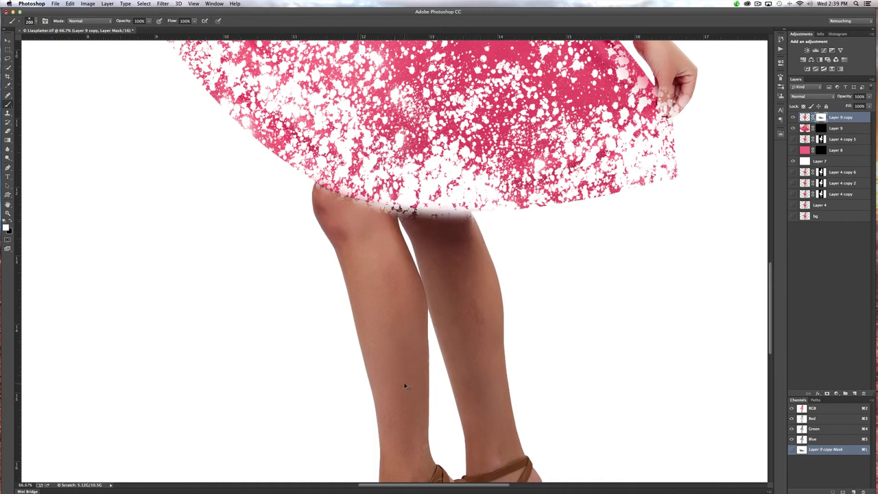
# Select the Layer 9 mask, choose the 888 px splatter brush, and open its brush settings
pyautogui.press('super+minus')
pyautogui.press('super+minus')
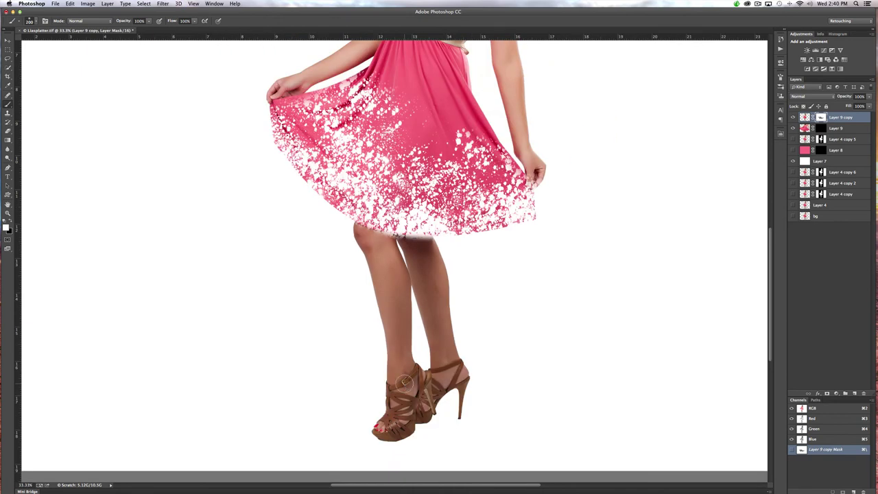
pyautogui.press('super+minus')
pyautogui.press('super+minus')
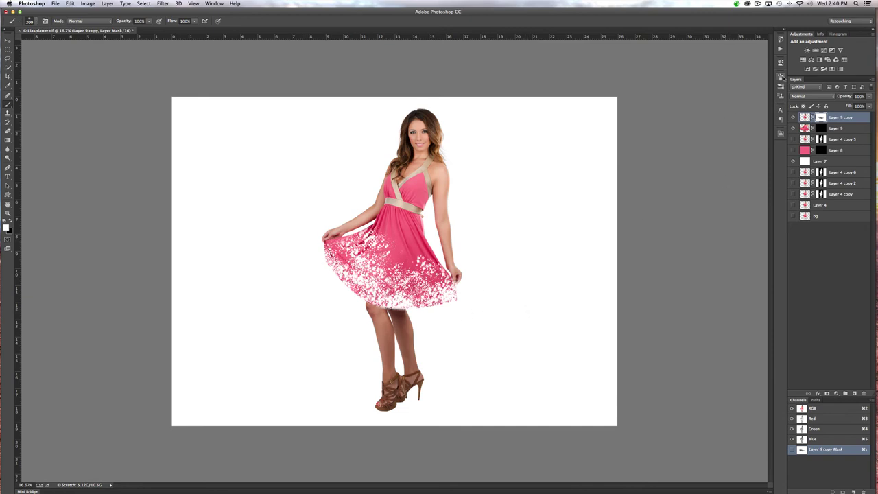
pyautogui.click(823, 129)
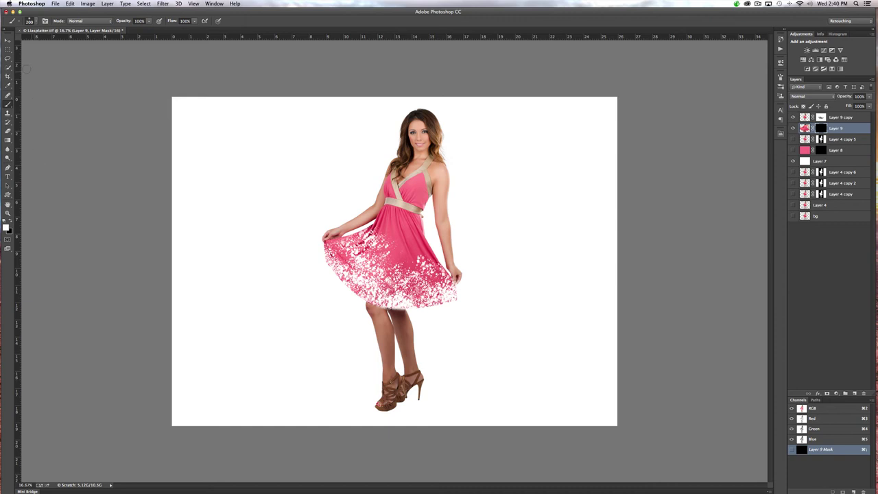
pyautogui.click(32, 22)
pyautogui.doubleClick(191, 110)
pyautogui.click(780, 79)
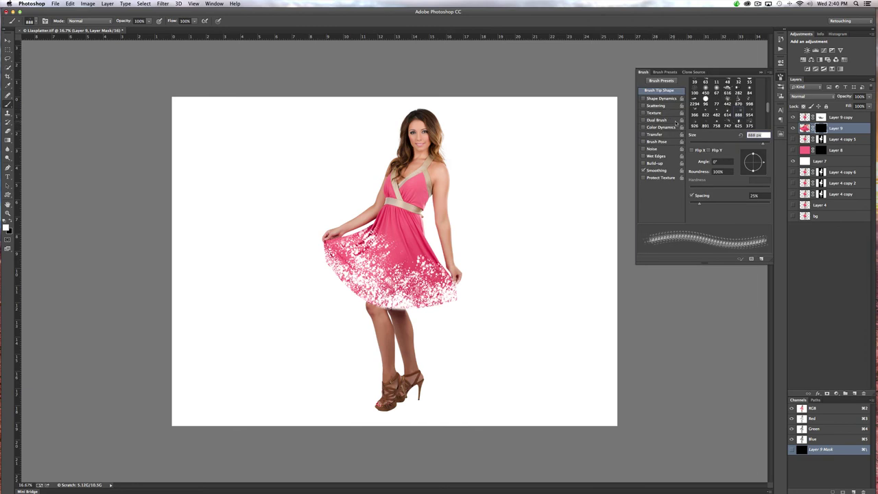
# Turn on Scattering, set a 101° angle and 962 px size, and stamp white splatters on the Layer 9 mask around and below the skirt
pyautogui.click(644, 105)
pyautogui.moveTo(757, 159)
pyautogui.mouseDown()
pyautogui.moveTo(762, 172)
pyautogui.moveTo(750, 185)
pyautogui.moveTo(763, 172)
pyautogui.moveTo(761, 147)
pyautogui.moveTo(746, 134)
pyautogui.mouseUp()
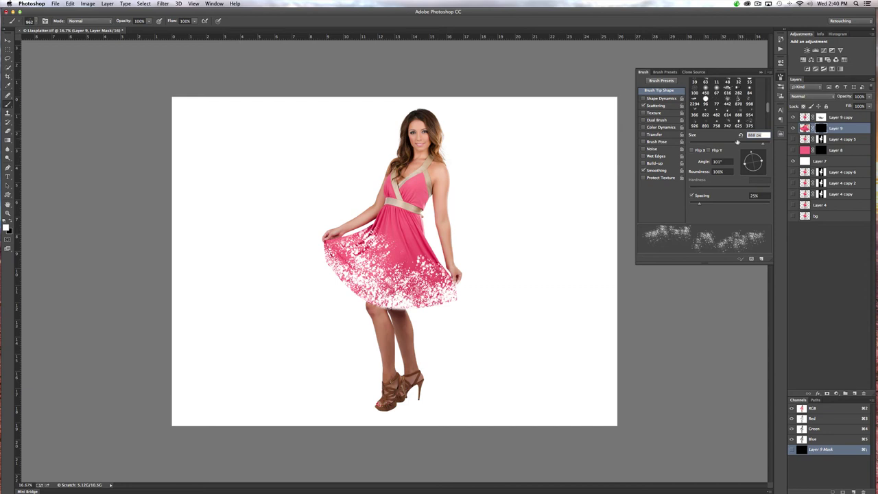
pyautogui.moveTo(444, 315)
pyautogui.mouseDown()
pyautogui.moveTo(434, 302)
pyautogui.moveTo(442, 320)
pyautogui.moveTo(432, 304)
pyautogui.moveTo(430, 312)
pyautogui.moveTo(443, 308)
pyautogui.moveTo(439, 317)
pyautogui.moveTo(386, 319)
pyautogui.moveTo(322, 278)
pyautogui.moveTo(346, 308)
pyautogui.moveTo(388, 303)
pyautogui.moveTo(422, 322)
pyautogui.moveTo(400, 343)
pyautogui.moveTo(358, 292)
pyautogui.moveTo(397, 302)
pyautogui.moveTo(422, 338)
pyautogui.mouseUp()
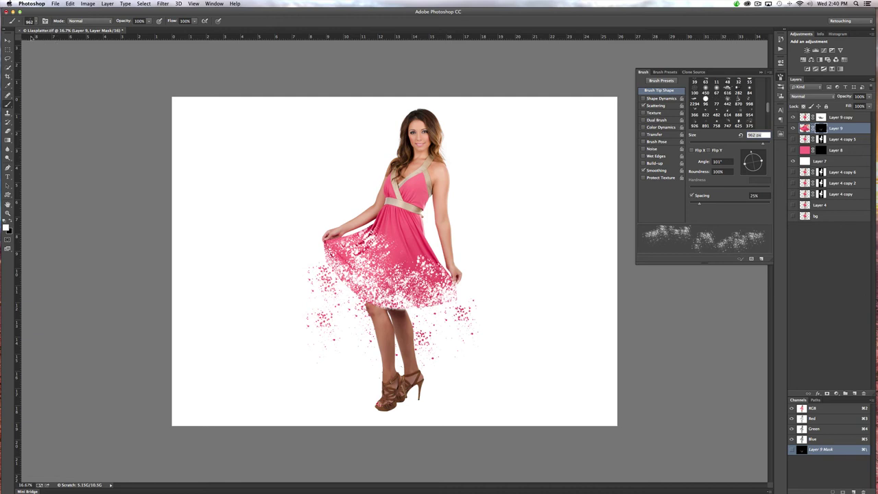
# Create a new layer below Layer 9, filled with the dress's pink and hidden by a black mask
pyautogui.click(38, 22)
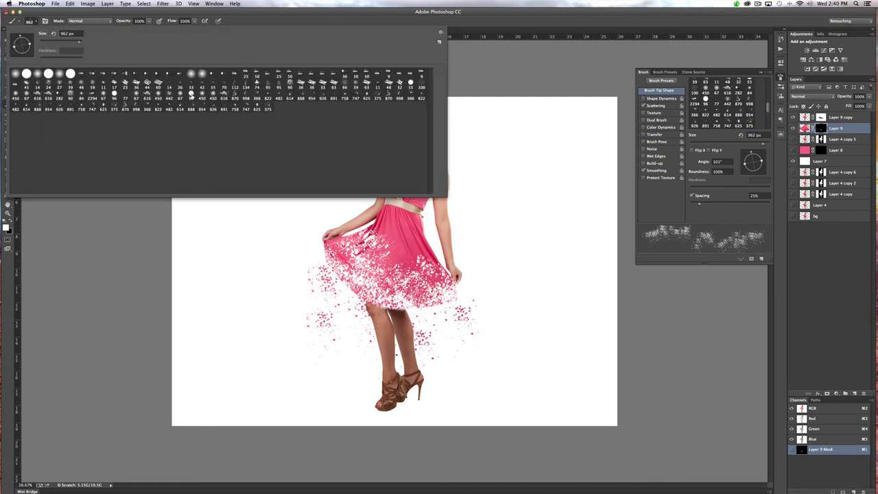
pyautogui.doubleClick(191, 94)
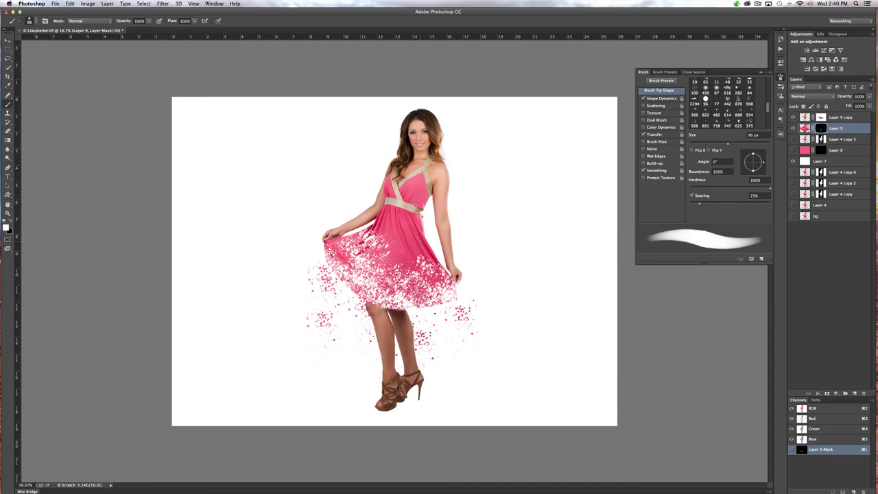
pyautogui.press('x')
pyautogui.click(854, 394)
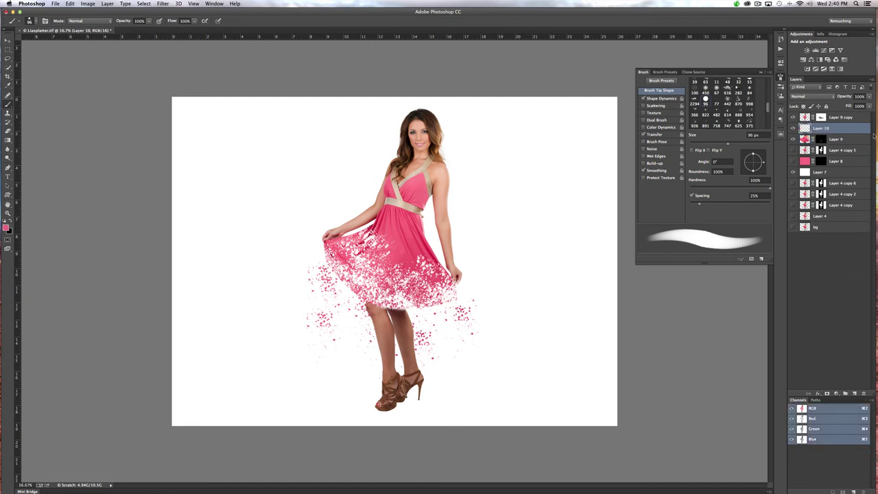
pyautogui.moveTo(856, 129); pyautogui.dragTo(861, 143)
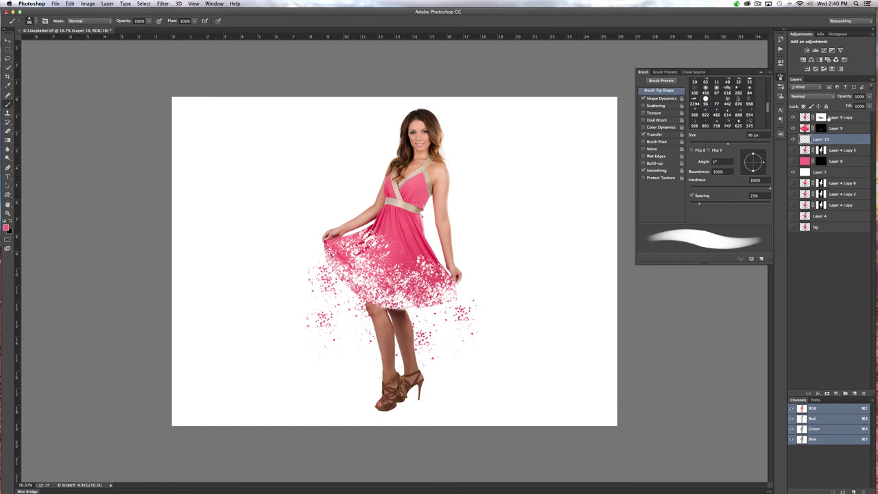
pyautogui.hotkey('alt', 'BackSpace')
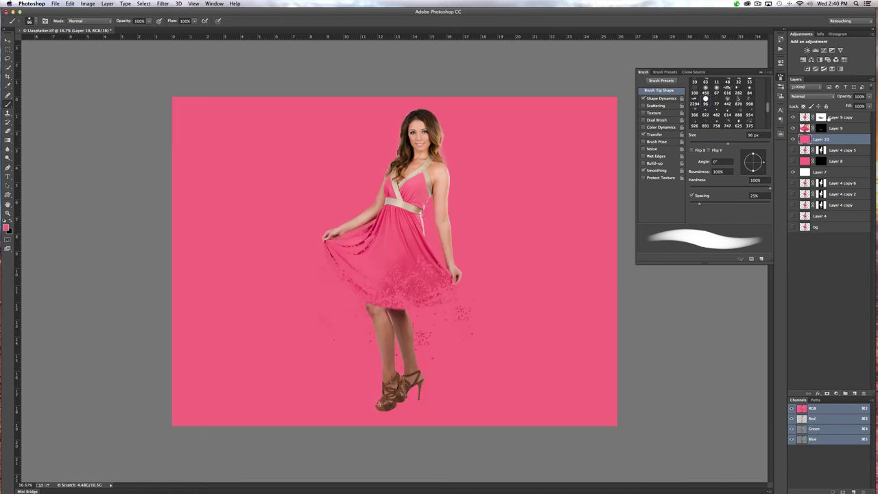
pyautogui.keyDown('alt'); pyautogui.click(827, 394); pyautogui.keyUp('alt')
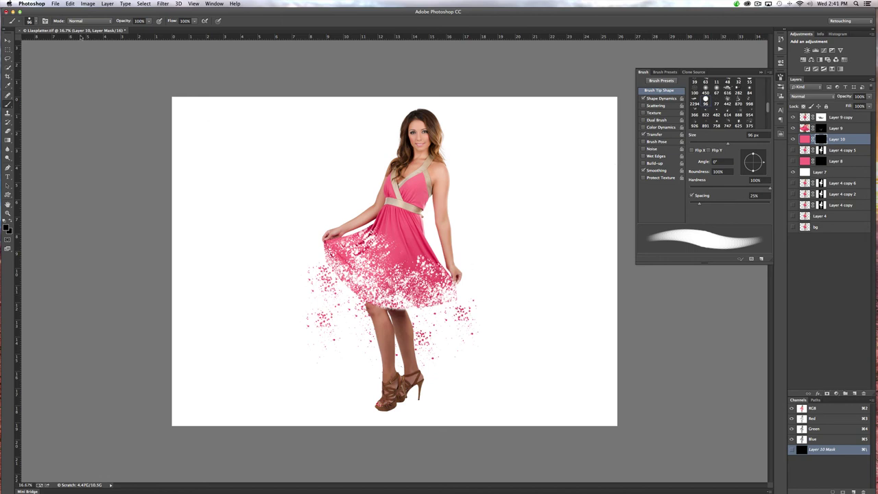
# Choose the 747 px splatter brush and stamp white splatters on the Layer 10 mask along both sides of the skirt hem
pyautogui.click(37, 21)
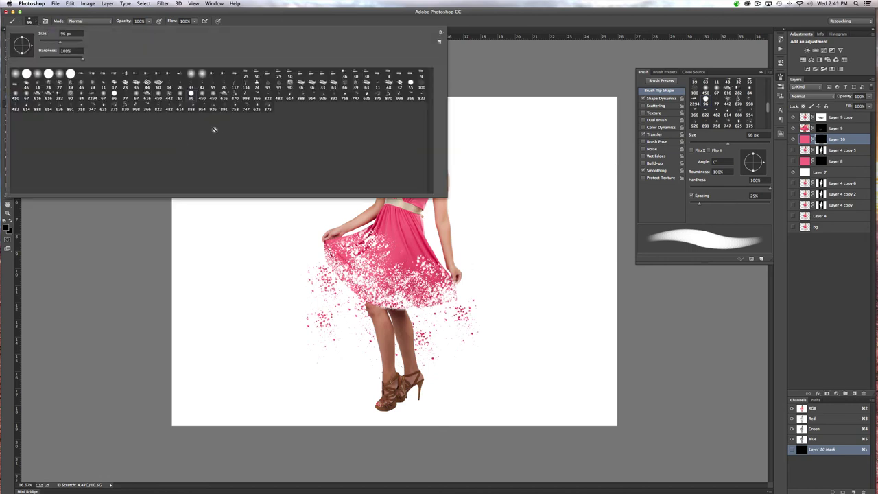
pyautogui.doubleClick(245, 110)
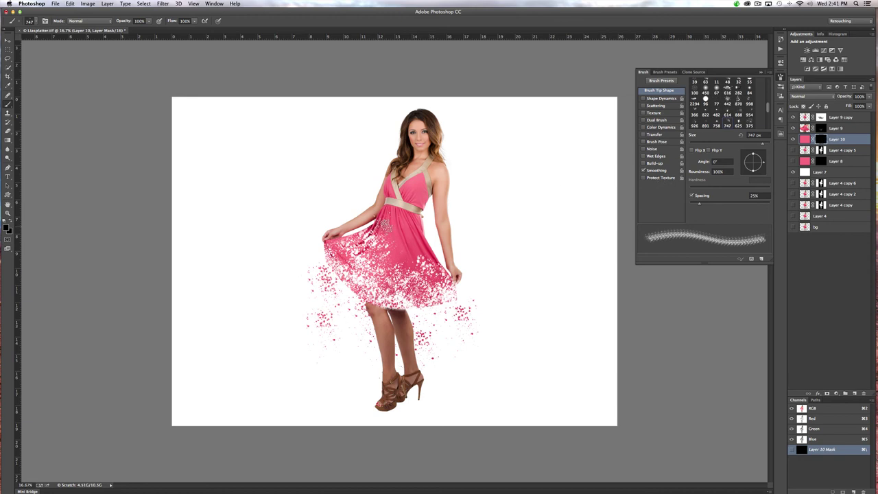
pyautogui.moveTo(413, 293)
pyautogui.mouseDown()
pyautogui.moveTo(418, 326)
pyautogui.moveTo(421, 317)
pyautogui.moveTo(443, 304)
pyautogui.mouseUp()
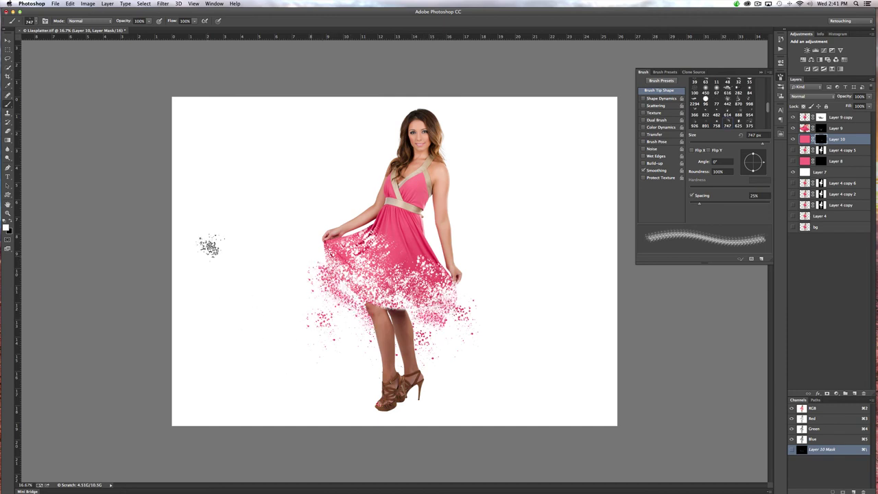
# Stamp white splatters around the skirt on the Layer 9 mask, using the 926 px splatter brush with Scattering, a 124° angle and 1100 px size
pyautogui.click(33, 21)
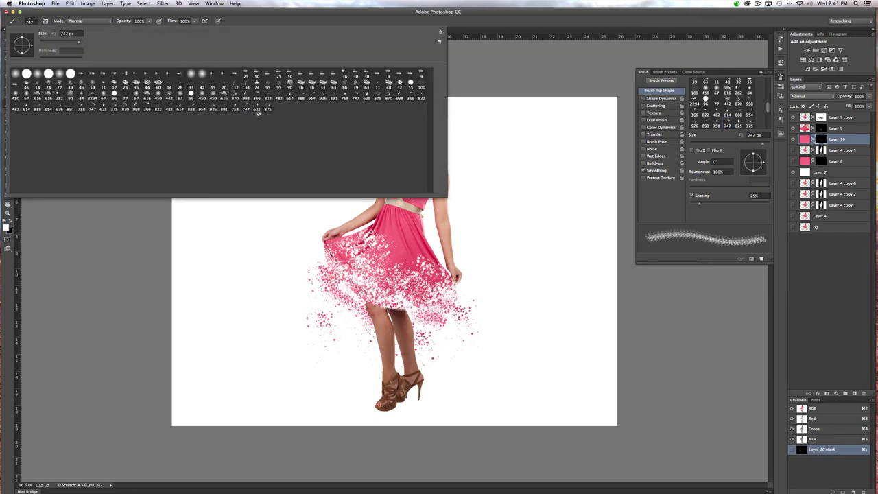
pyautogui.doubleClick(213, 108)
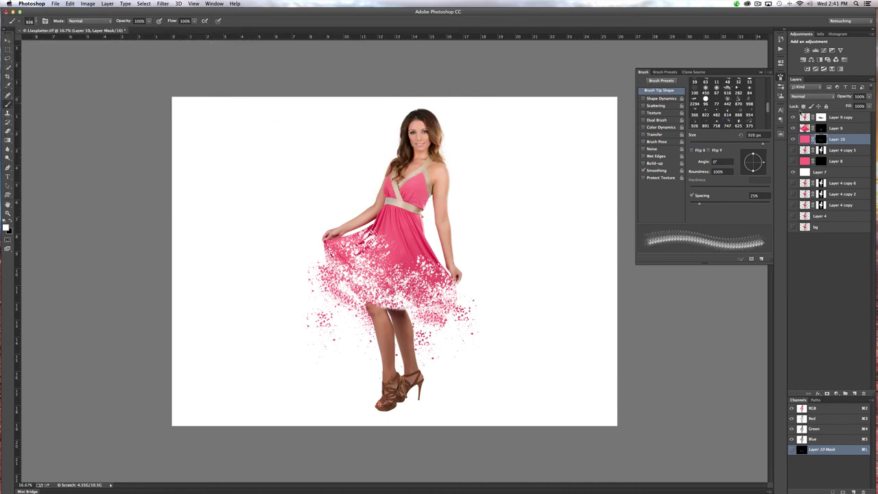
pyautogui.click(822, 129)
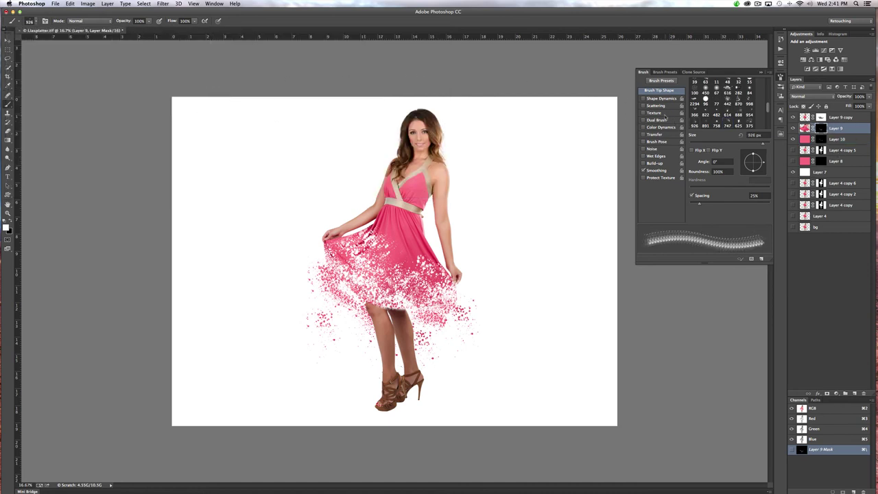
pyautogui.click(643, 106)
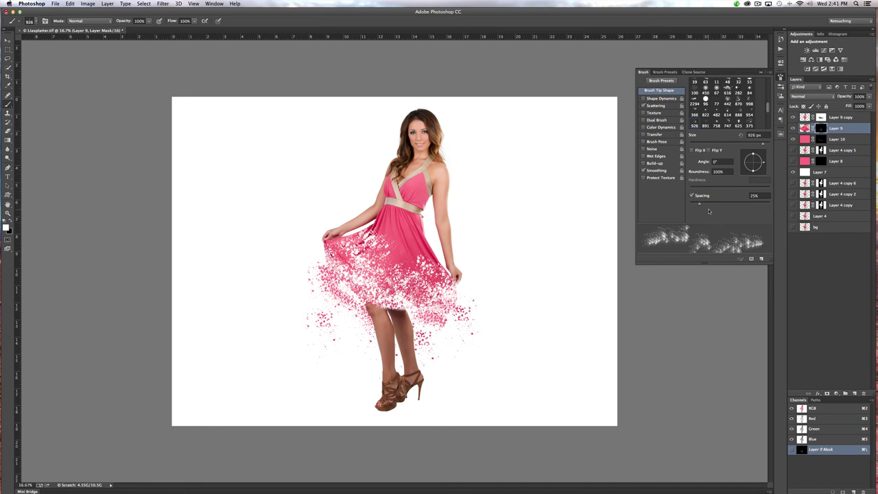
pyautogui.moveTo(752, 168)
pyautogui.mouseDown()
pyautogui.moveTo(756, 152)
pyautogui.moveTo(735, 135)
pyautogui.mouseUp()
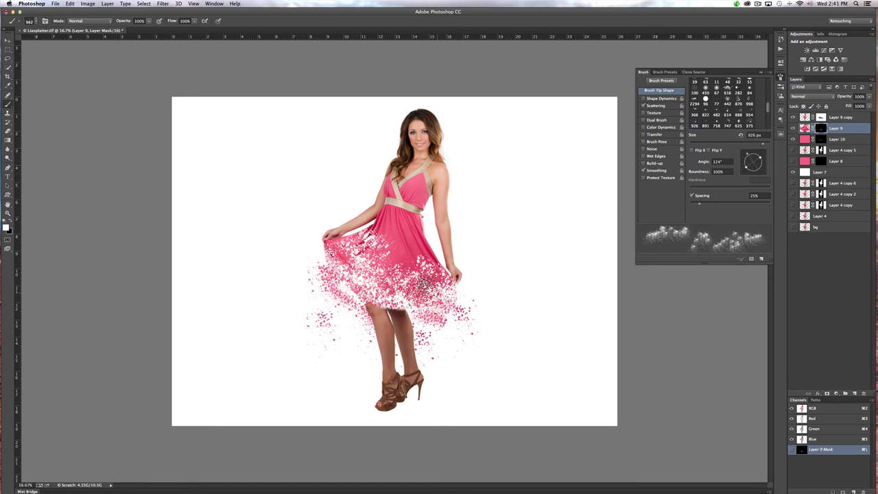
pyautogui.press(']')
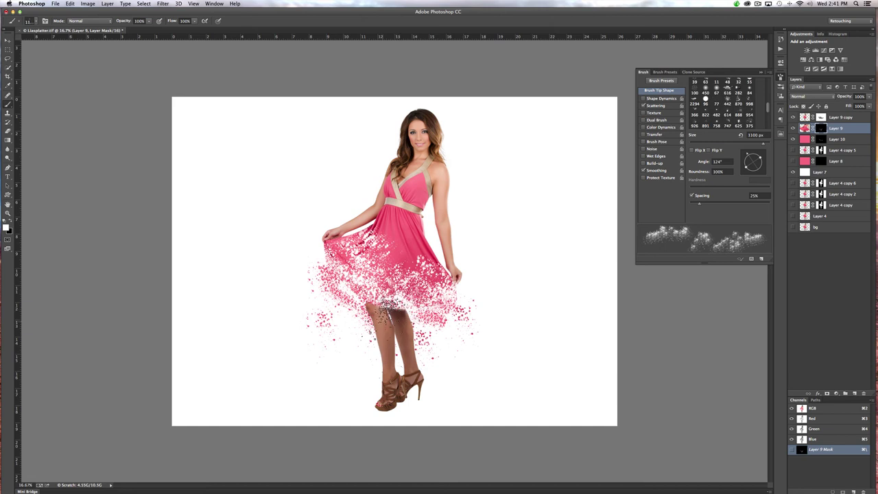
pyautogui.moveTo(348, 292)
pyautogui.mouseDown()
pyautogui.moveTo(321, 271)
pyautogui.moveTo(404, 299)
pyautogui.moveTo(438, 327)
pyautogui.moveTo(435, 334)
pyautogui.moveTo(349, 320)
pyautogui.moveTo(351, 330)
pyautogui.moveTo(311, 299)
pyautogui.moveTo(352, 273)
pyautogui.moveTo(444, 308)
pyautogui.moveTo(439, 325)
pyautogui.moveTo(466, 327)
pyautogui.moveTo(457, 333)
pyautogui.moveTo(459, 298)
pyautogui.moveTo(479, 303)
pyautogui.moveTo(474, 311)
pyautogui.moveTo(494, 334)
pyautogui.moveTo(467, 317)
pyautogui.moveTo(438, 331)
pyautogui.moveTo(478, 305)
pyautogui.moveTo(480, 316)
pyautogui.moveTo(465, 301)
pyautogui.moveTo(440, 368)
pyautogui.moveTo(341, 351)
pyautogui.moveTo(357, 333)
pyautogui.moveTo(297, 294)
pyautogui.moveTo(291, 276)
pyautogui.moveTo(303, 253)
pyautogui.moveTo(248, 283)
pyautogui.moveTo(264, 250)
pyautogui.moveTo(305, 267)
pyautogui.mouseUp()
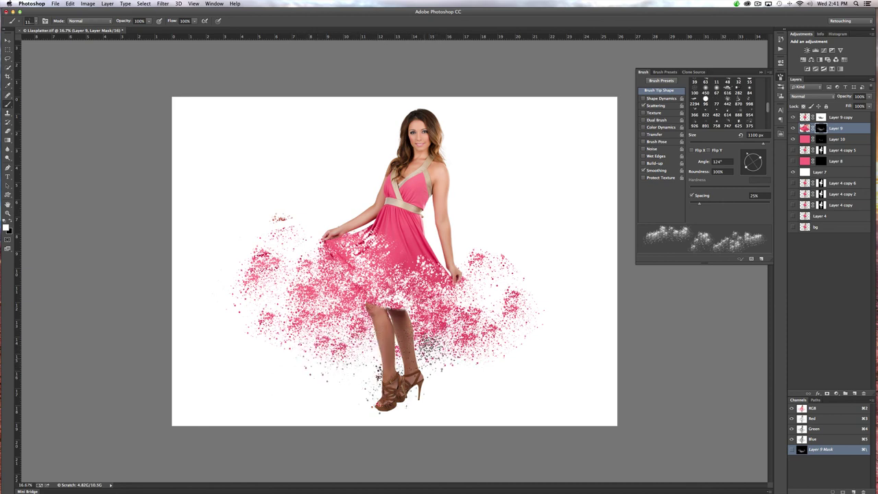
pyautogui.moveTo(507, 319)
pyautogui.mouseDown()
pyautogui.moveTo(481, 297)
pyautogui.moveTo(505, 297)
pyautogui.moveTo(491, 297)
pyautogui.moveTo(455, 359)
pyautogui.moveTo(492, 366)
pyautogui.moveTo(488, 372)
pyautogui.moveTo(436, 372)
pyautogui.moveTo(423, 351)
pyautogui.moveTo(355, 390)
pyautogui.moveTo(347, 364)
pyautogui.moveTo(315, 376)
pyautogui.moveTo(272, 350)
pyautogui.moveTo(266, 277)
pyautogui.moveTo(270, 263)
pyautogui.moveTo(298, 256)
pyautogui.moveTo(286, 251)
pyautogui.moveTo(496, 311)
pyautogui.moveTo(487, 291)
pyautogui.moveTo(481, 296)
pyautogui.moveTo(483, 280)
pyautogui.moveTo(497, 299)
pyautogui.mouseUp()
# Choose the 888 px splatter brush, turn on Scattering, and set a 105° angle and 1500 px size
pyautogui.click(34, 21)
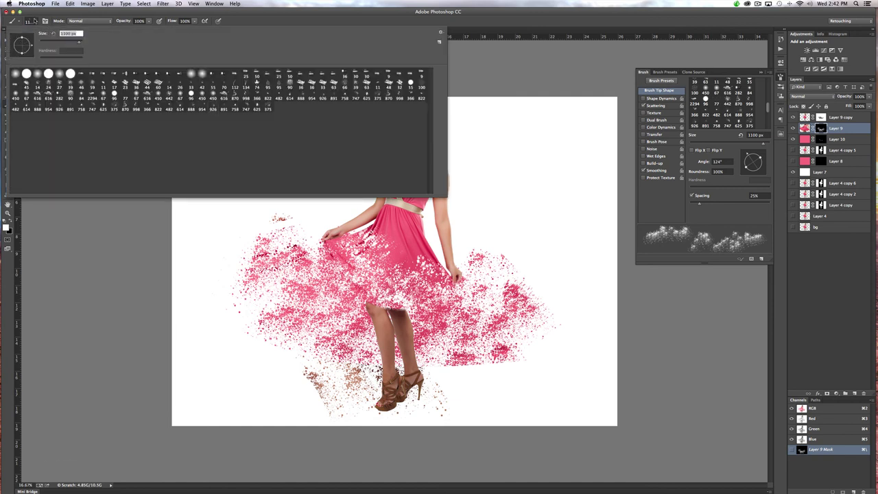
pyautogui.click(192, 109)
pyautogui.press('Return')
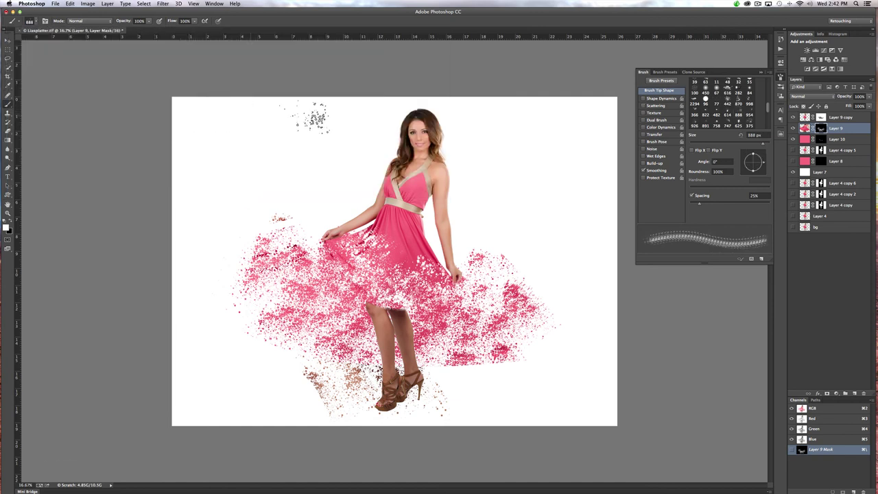
pyautogui.click(652, 108)
pyautogui.moveTo(755, 172)
pyautogui.mouseDown()
pyautogui.moveTo(765, 158)
pyautogui.moveTo(732, 118)
pyautogui.moveTo(739, 121)
pyautogui.mouseUp()
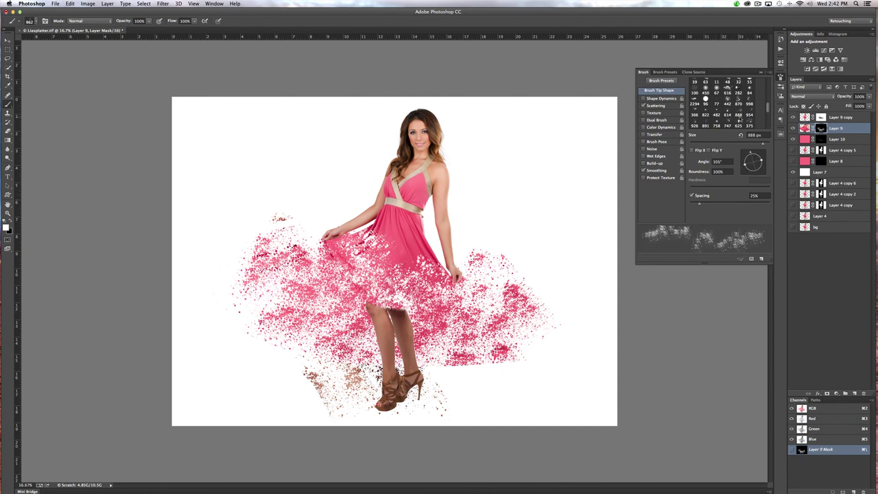
pyautogui.press(']')
pyautogui.press(']')
pyautogui.press(']')
pyautogui.press(']')
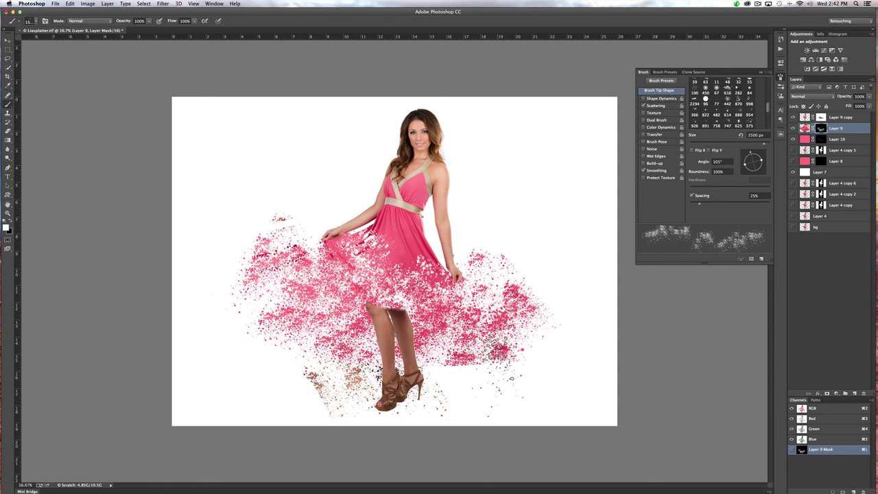
# Stamp larger white splatters on the Layer 9 mask to spread the dispersion outward on both sides, then collapse the brush settings
pyautogui.moveTo(312, 302)
pyautogui.mouseDown()
pyautogui.moveTo(288, 303)
pyautogui.moveTo(230, 286)
pyautogui.moveTo(278, 304)
pyautogui.moveTo(271, 326)
pyautogui.mouseUp()
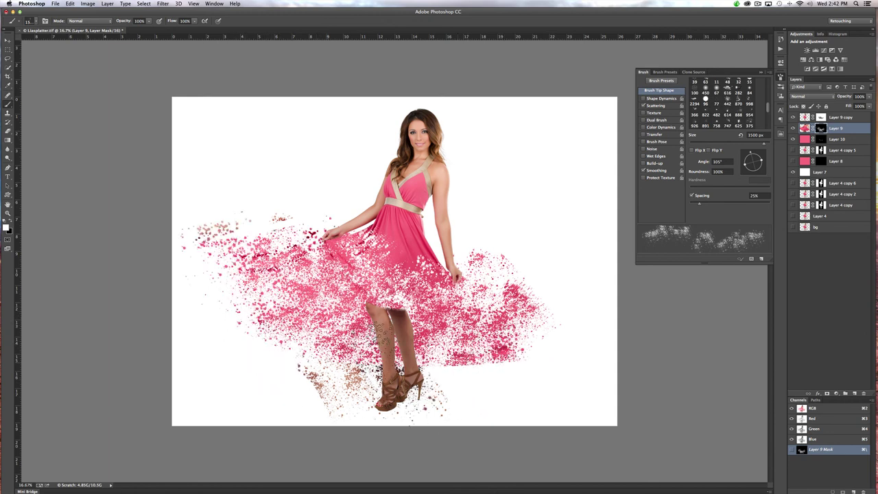
pyautogui.moveTo(532, 346)
pyautogui.mouseDown()
pyautogui.moveTo(553, 352)
pyautogui.moveTo(549, 325)
pyautogui.mouseUp()
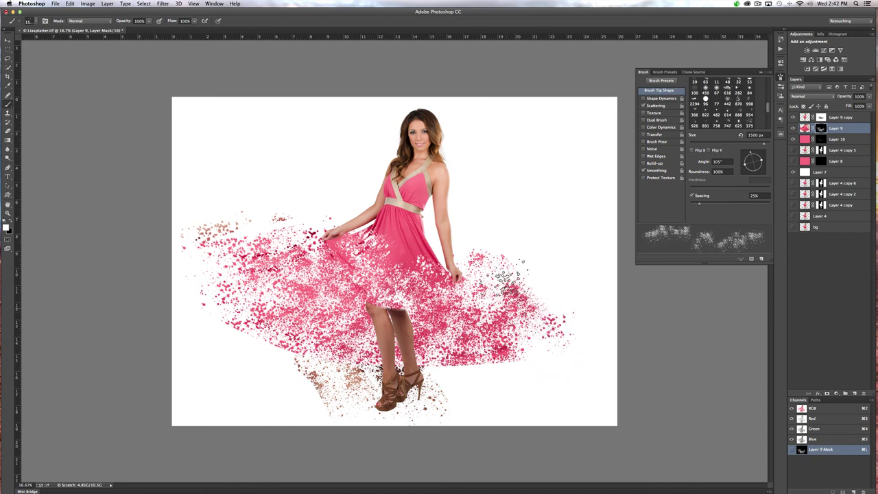
pyautogui.moveTo(508, 281); pyautogui.dragTo(569, 291)
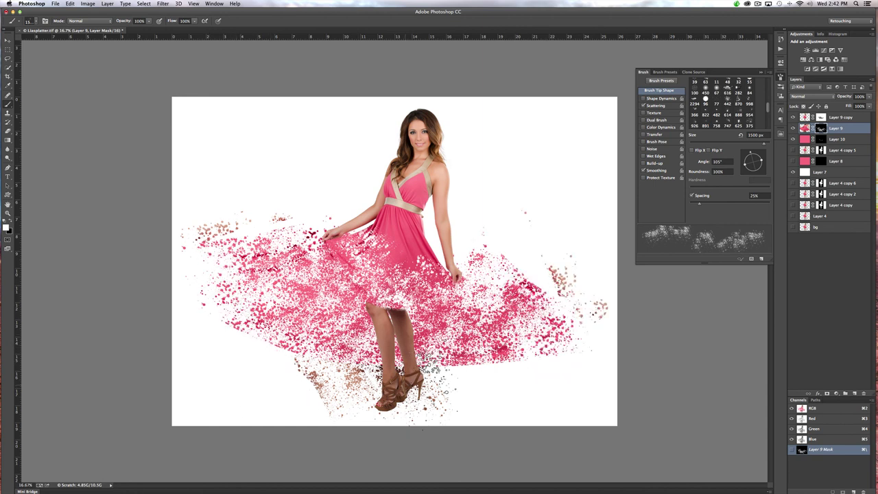
pyautogui.click(761, 72)
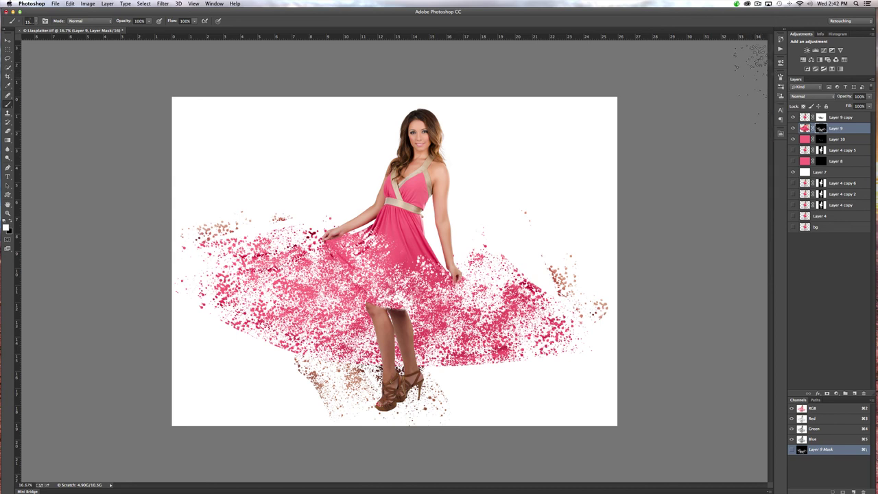
# Target the Layer 9 image and paint white with a 900 px soft round brush over the stray splatters to the right of the skirt
pyautogui.press('super+2')
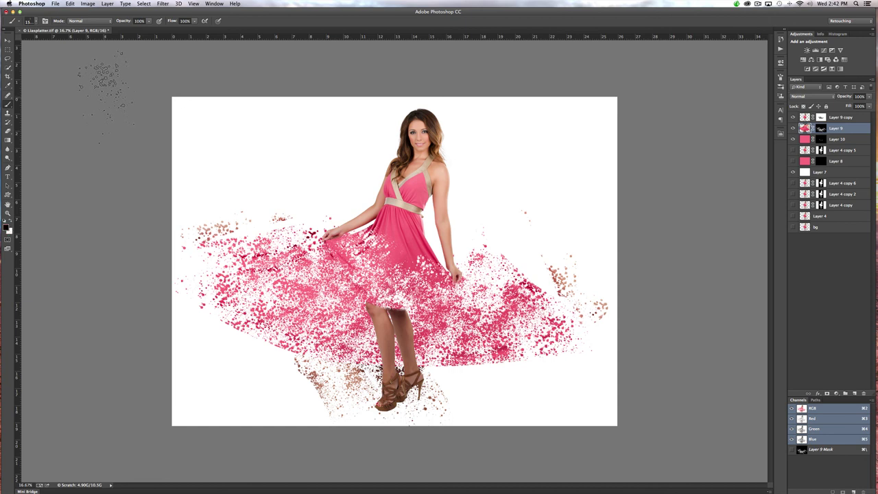
pyautogui.click(36, 21)
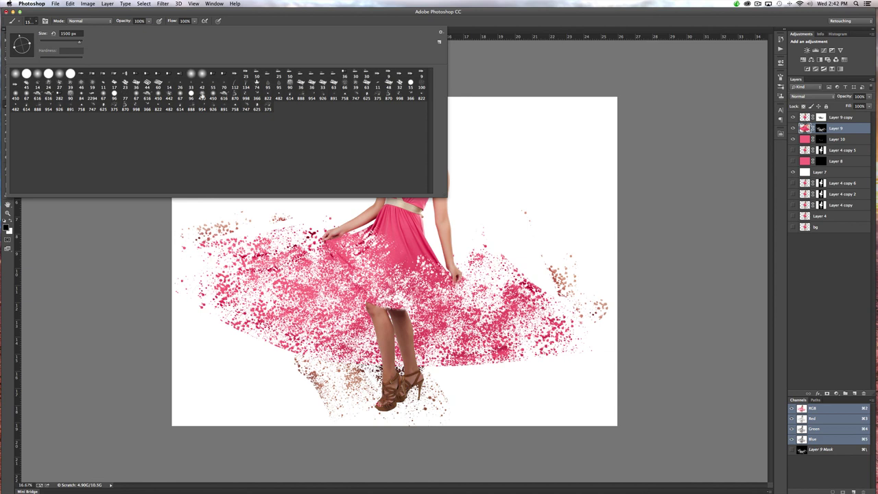
pyautogui.doubleClick(202, 94)
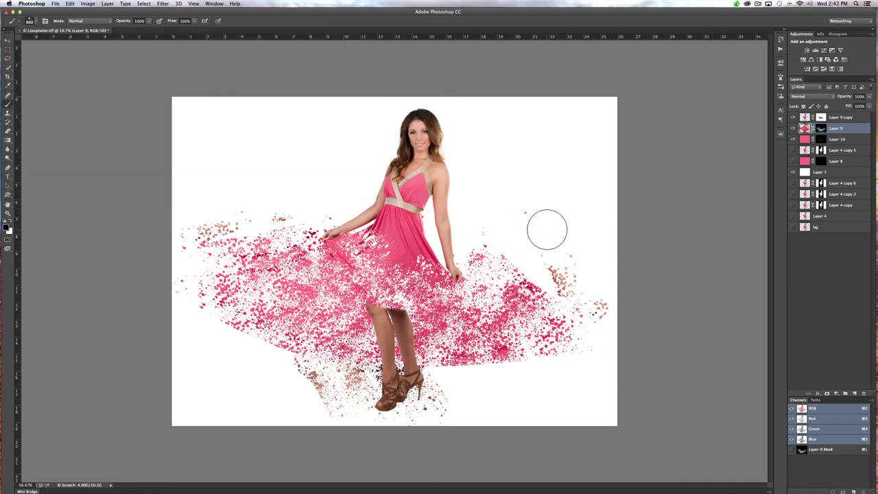
pyautogui.moveTo(538, 234)
pyautogui.mouseDown()
pyautogui.moveTo(530, 215)
pyautogui.moveTo(521, 229)
pyautogui.mouseUp()
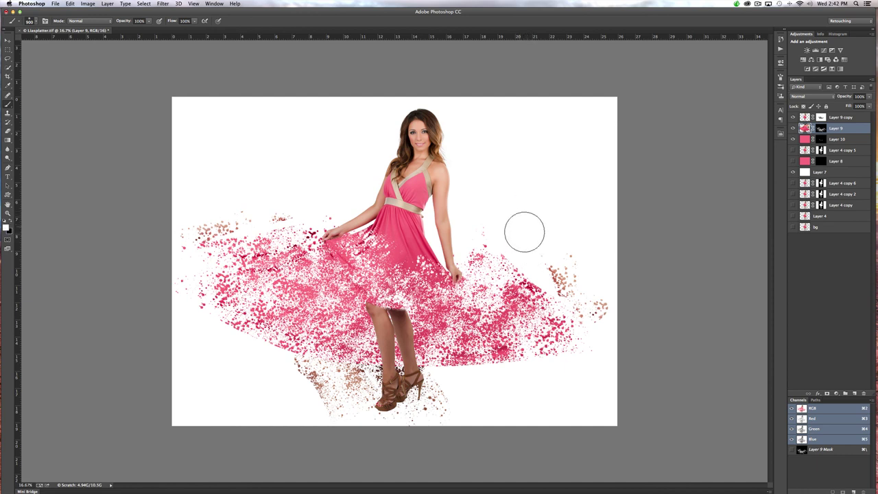
pyautogui.moveTo(555, 271)
pyautogui.mouseDown()
pyautogui.moveTo(563, 249)
pyautogui.moveTo(602, 313)
pyautogui.mouseUp()
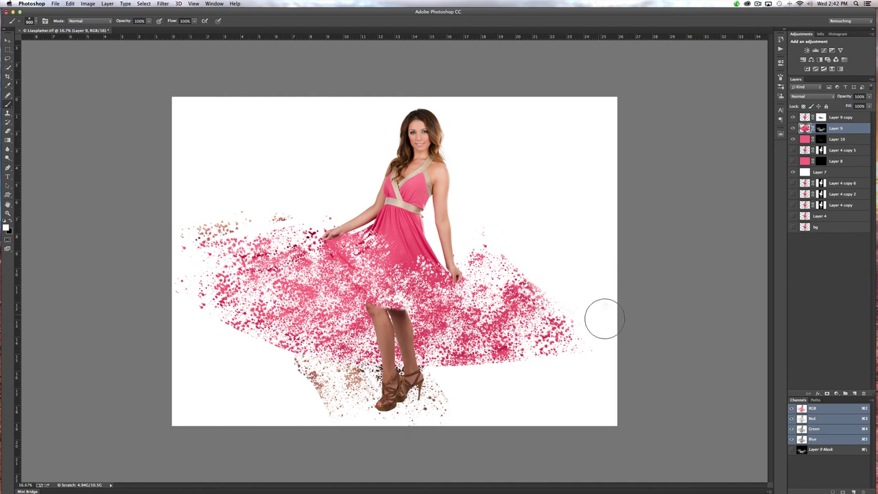
pyautogui.moveTo(487, 244); pyautogui.dragTo(490, 254)
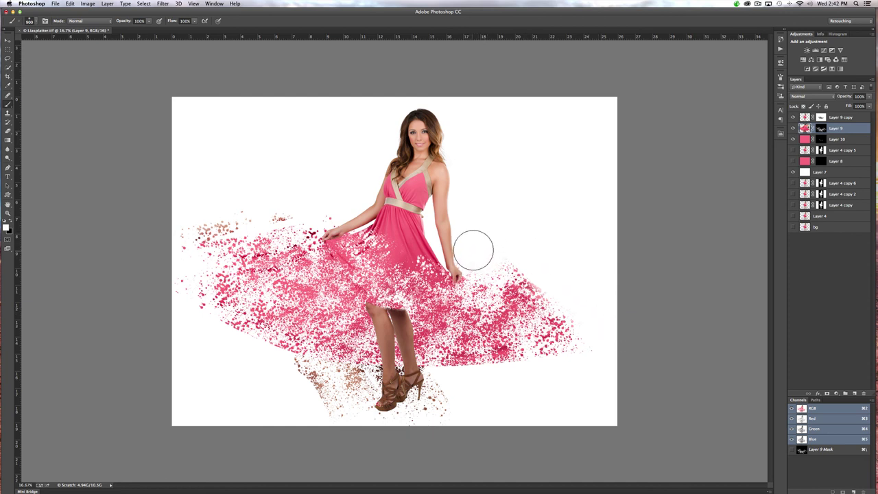
pyautogui.moveTo(473, 247)
pyautogui.mouseDown()
pyautogui.moveTo(559, 293)
pyautogui.moveTo(603, 344)
pyautogui.mouseUp()
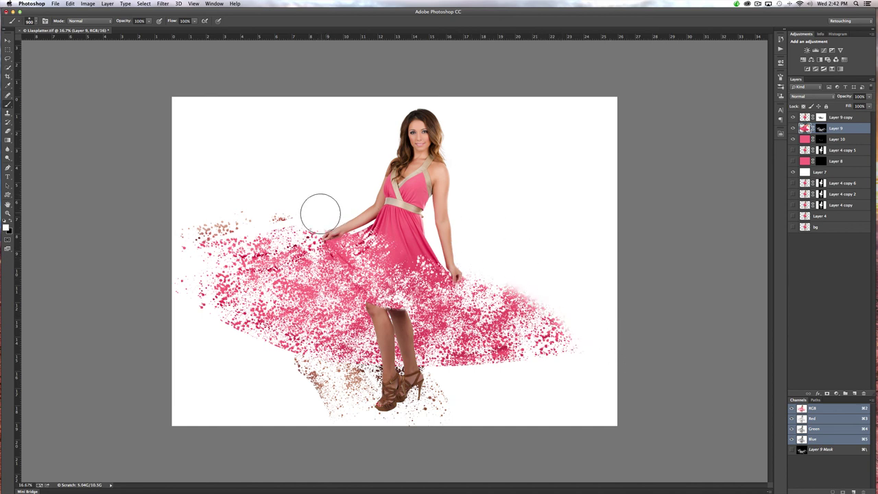
# Paint white on the Layer 9 image over the brown splatters left of the skirt, under its lower edge and around the shoes
pyautogui.moveTo(302, 206)
pyautogui.mouseDown()
pyautogui.moveTo(261, 228)
pyautogui.moveTo(273, 211)
pyautogui.moveTo(227, 245)
pyautogui.moveTo(224, 219)
pyautogui.mouseUp()
pyautogui.moveTo(307, 217); pyautogui.dragTo(290, 217)
pyautogui.moveTo(173, 323)
pyautogui.mouseDown()
pyautogui.moveTo(312, 387)
pyautogui.moveTo(287, 378)
pyautogui.moveTo(360, 398)
pyautogui.moveTo(364, 393)
pyautogui.mouseUp()
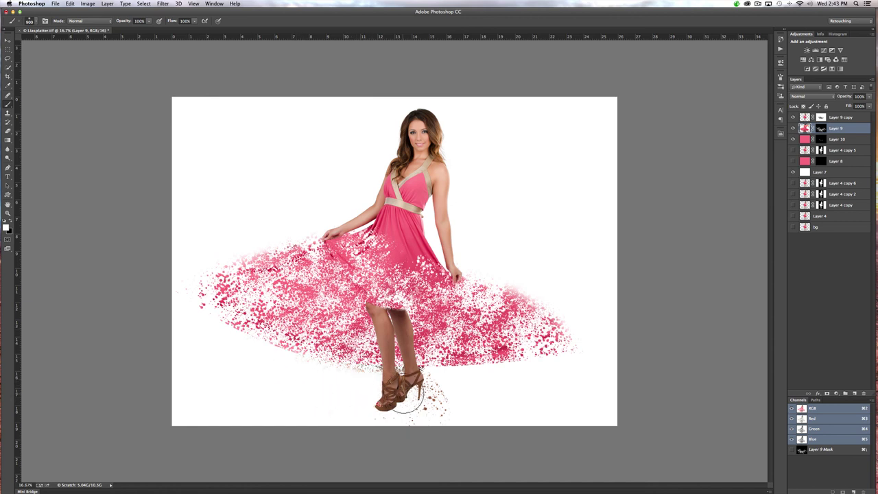
pyautogui.moveTo(419, 394); pyautogui.dragTo(435, 393)
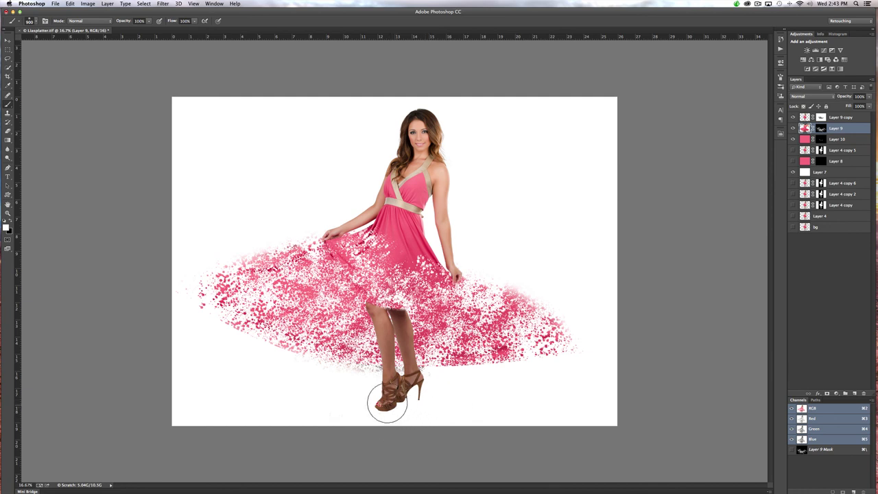